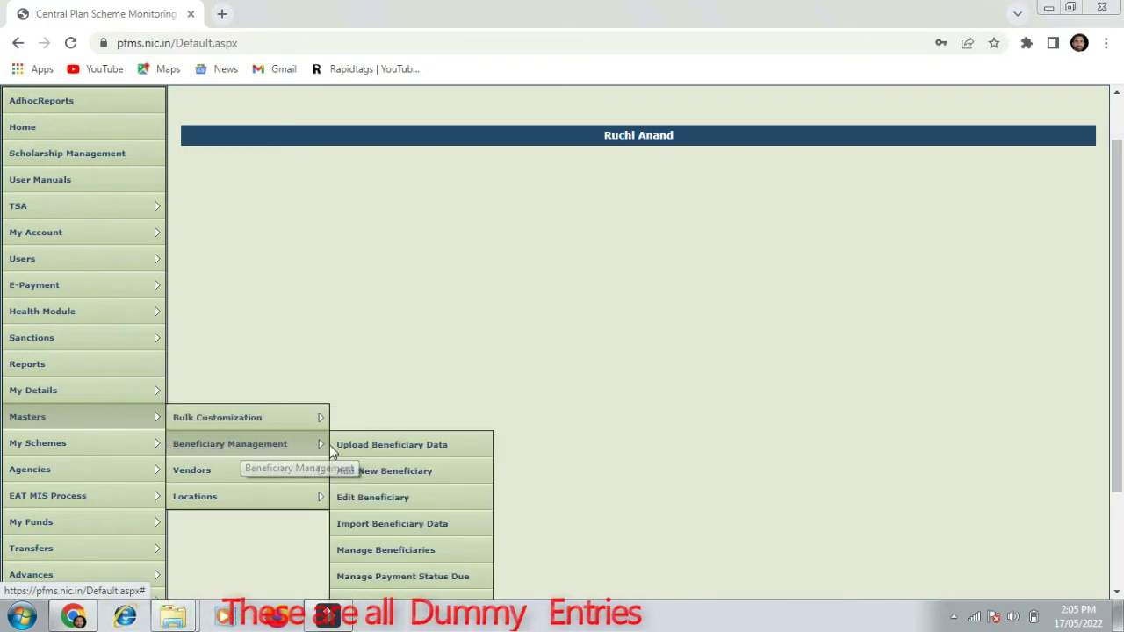
- Open the Add New Beneficiary form and review its scheme, personal, address and bank sections
click(394, 474)
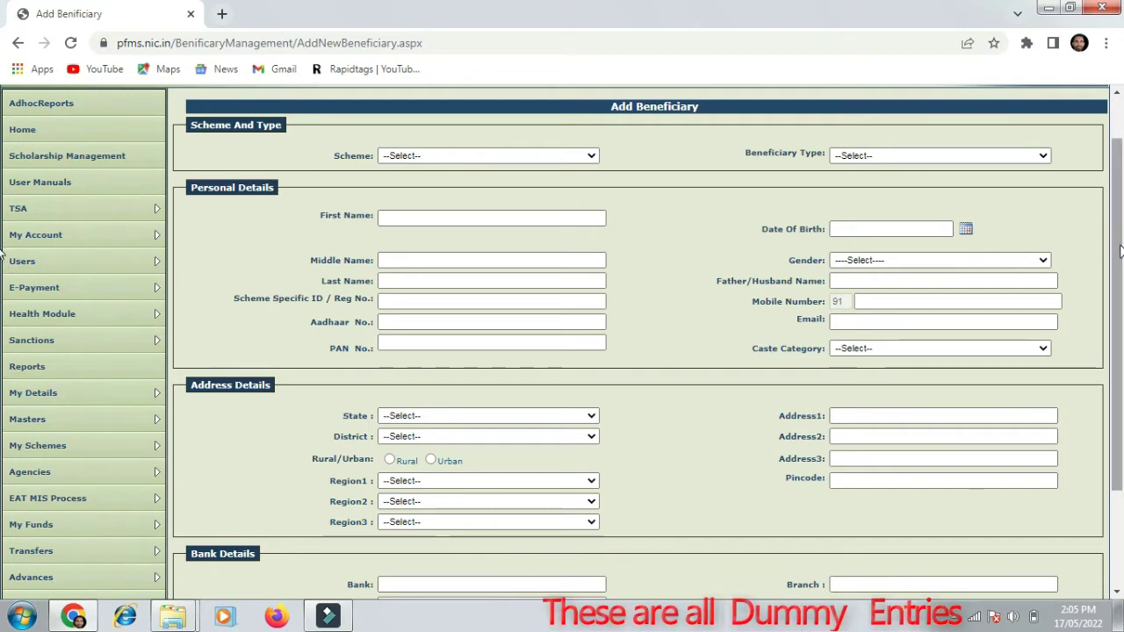
drag(1120, 253, 1123, 352)
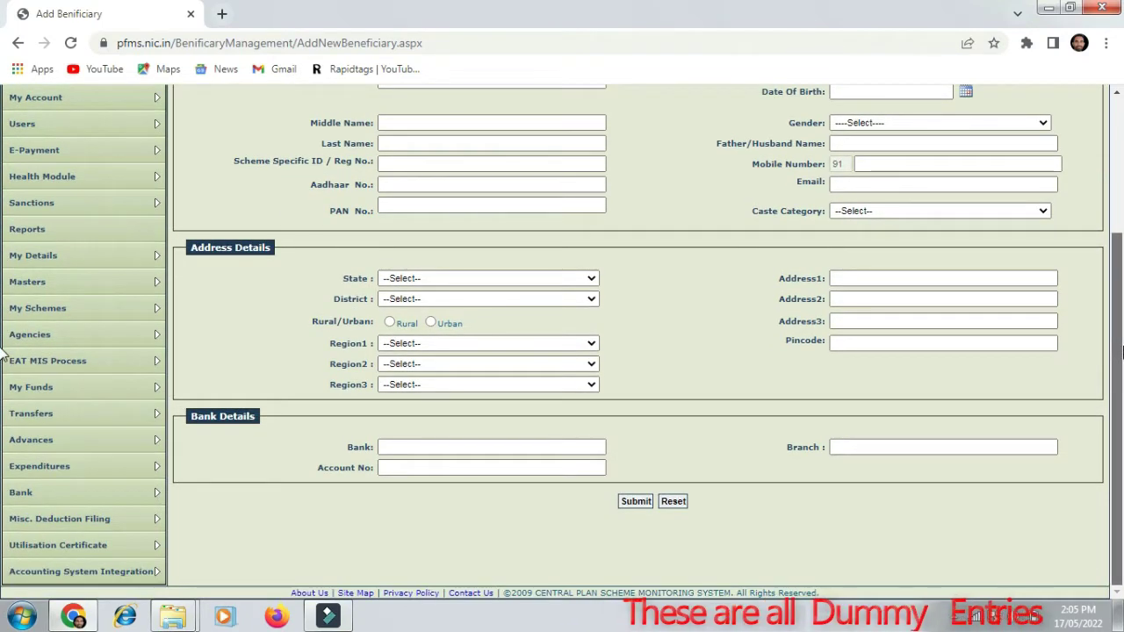
scroll(492, 384, up, 1)
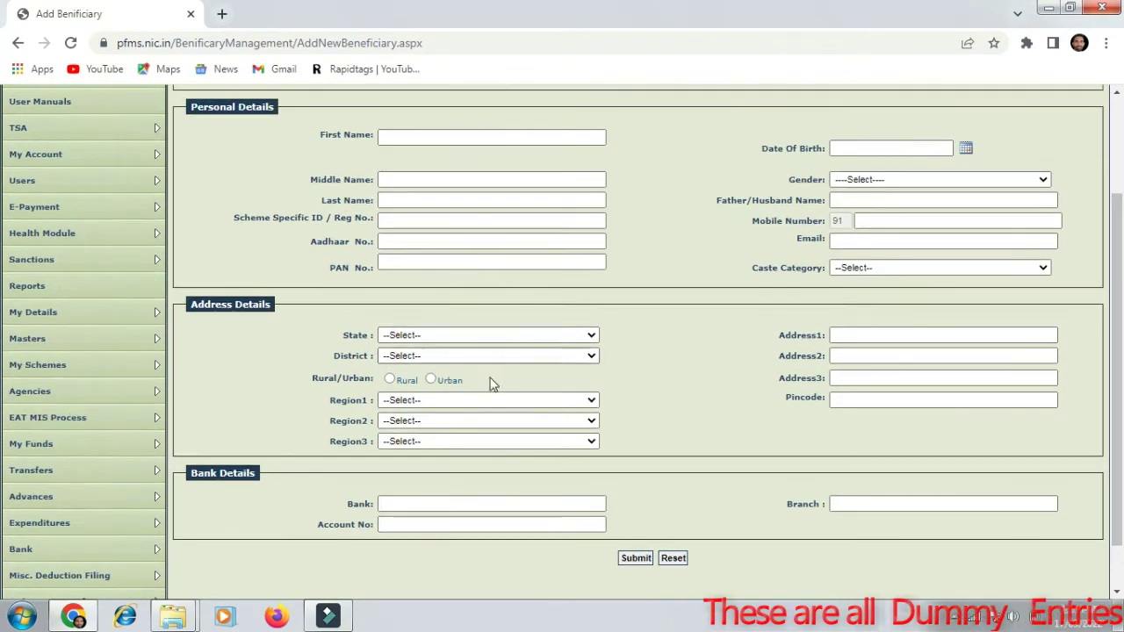
scroll(492, 383, down, 1)
scroll(491, 384, up, 1)
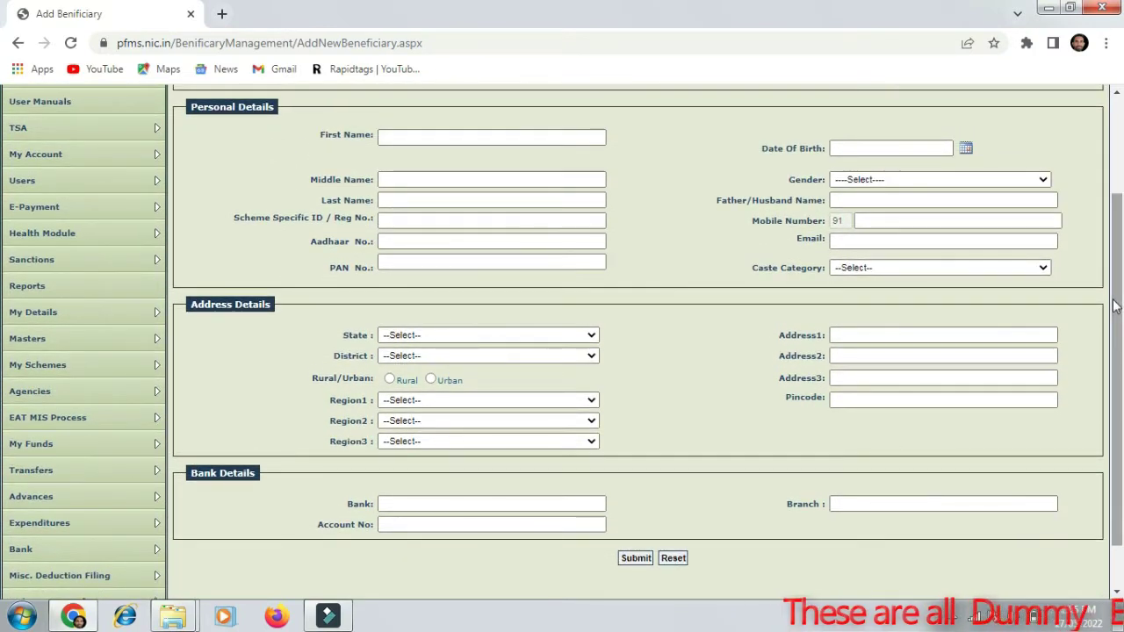
mouse_move(84, 338)
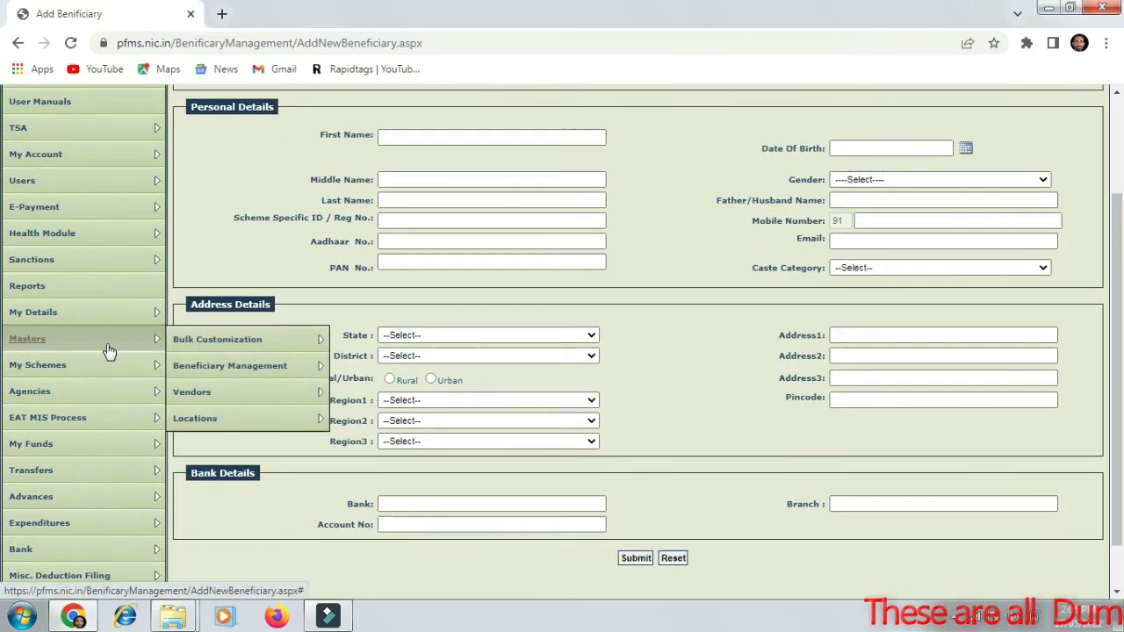
mouse_move(231, 365)
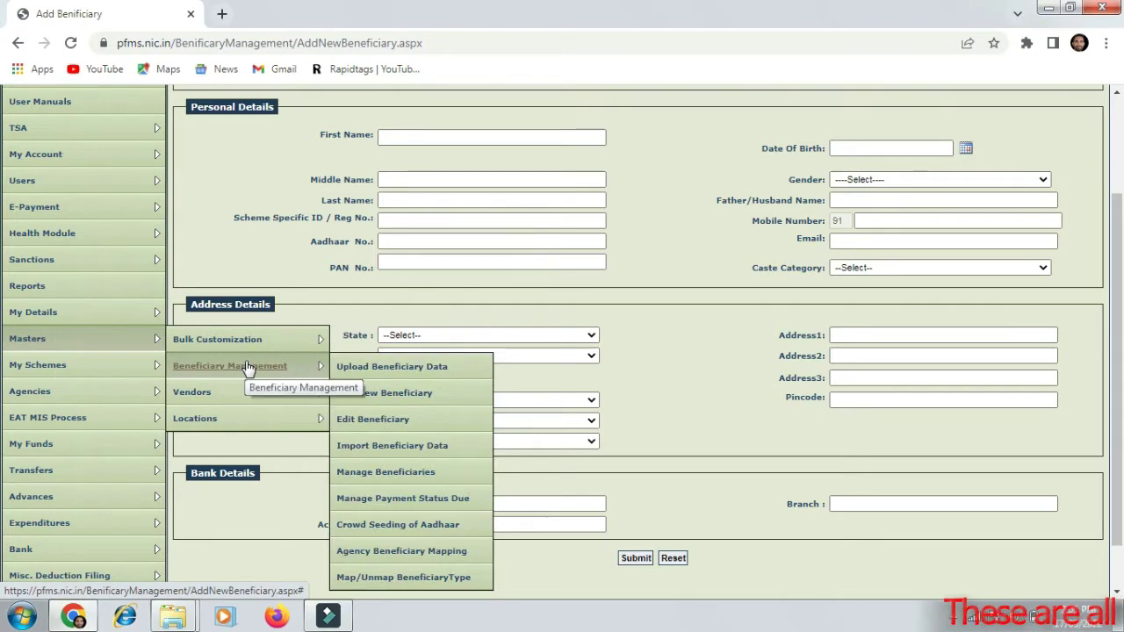
- On Upload Beneficiary Data, pick scheme PB67 Mid Day Meal and type Students, then download the template
click(356, 367)
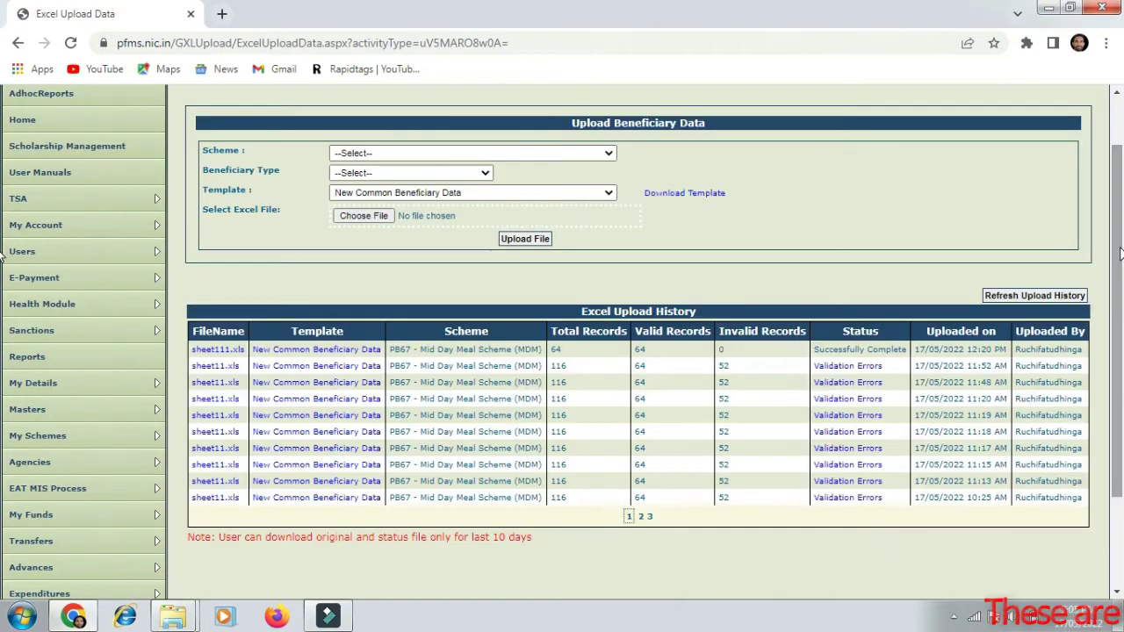
click(539, 162)
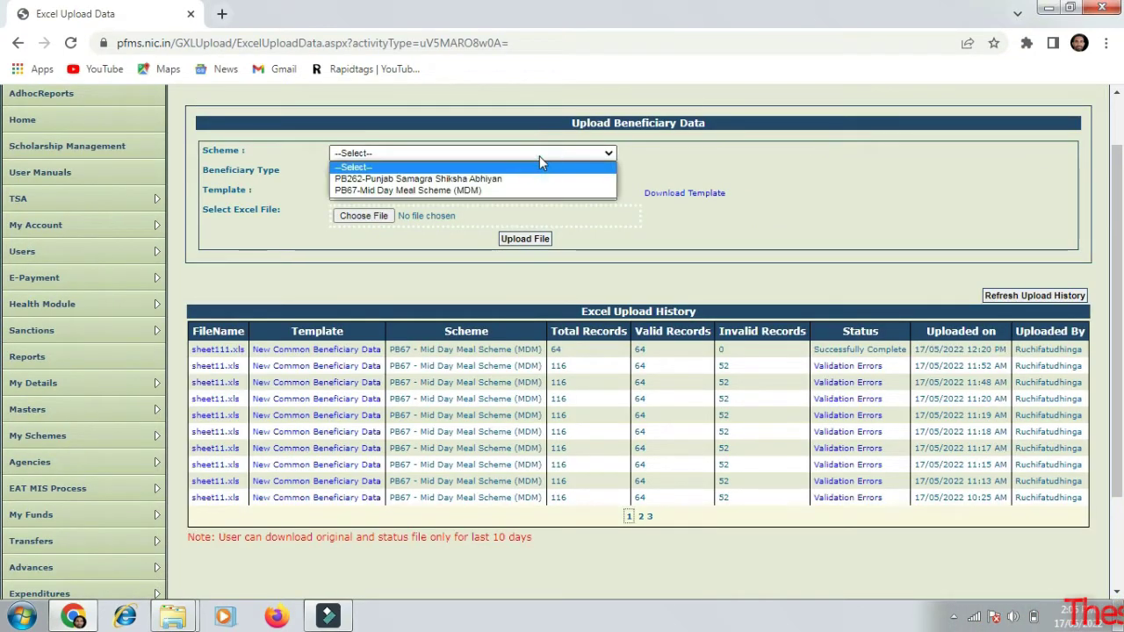
click(496, 190)
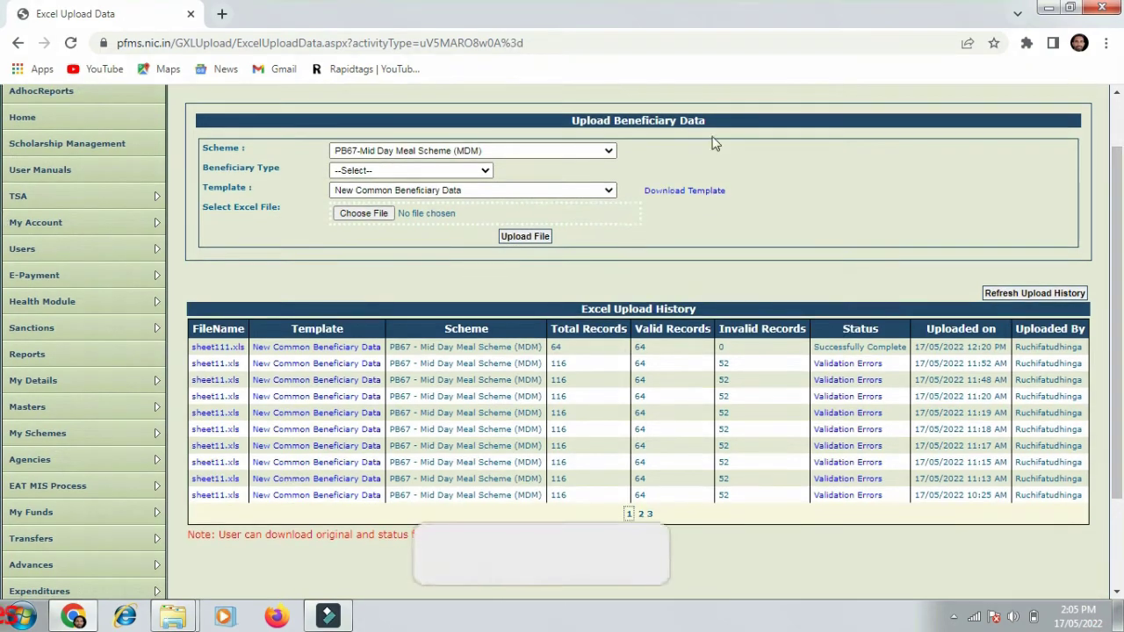
click(456, 173)
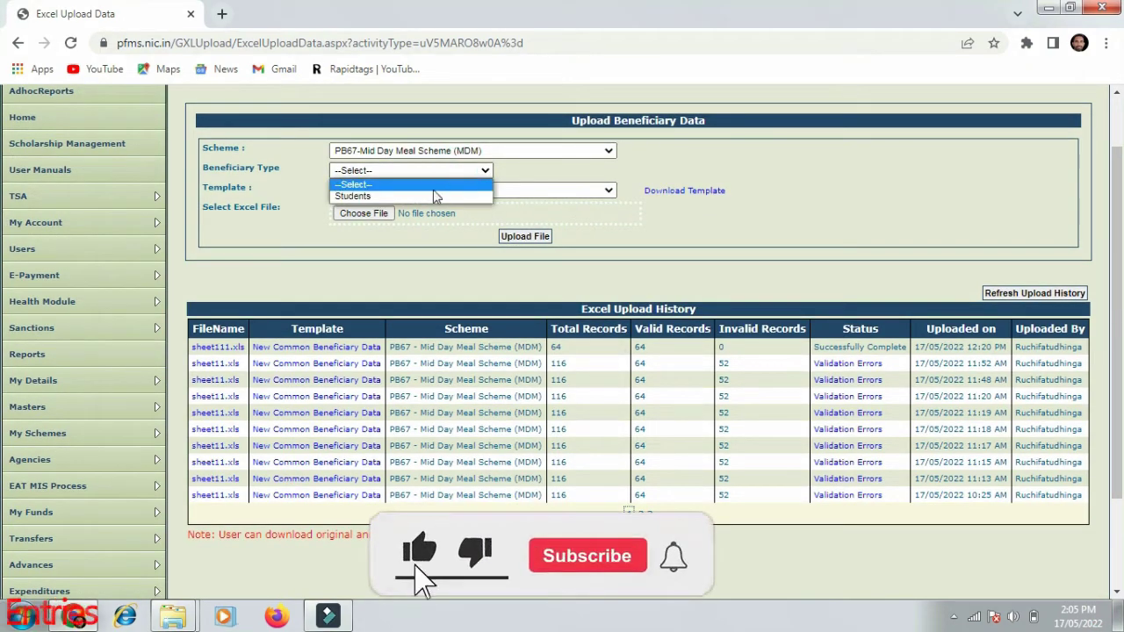
click(427, 196)
click(681, 176)
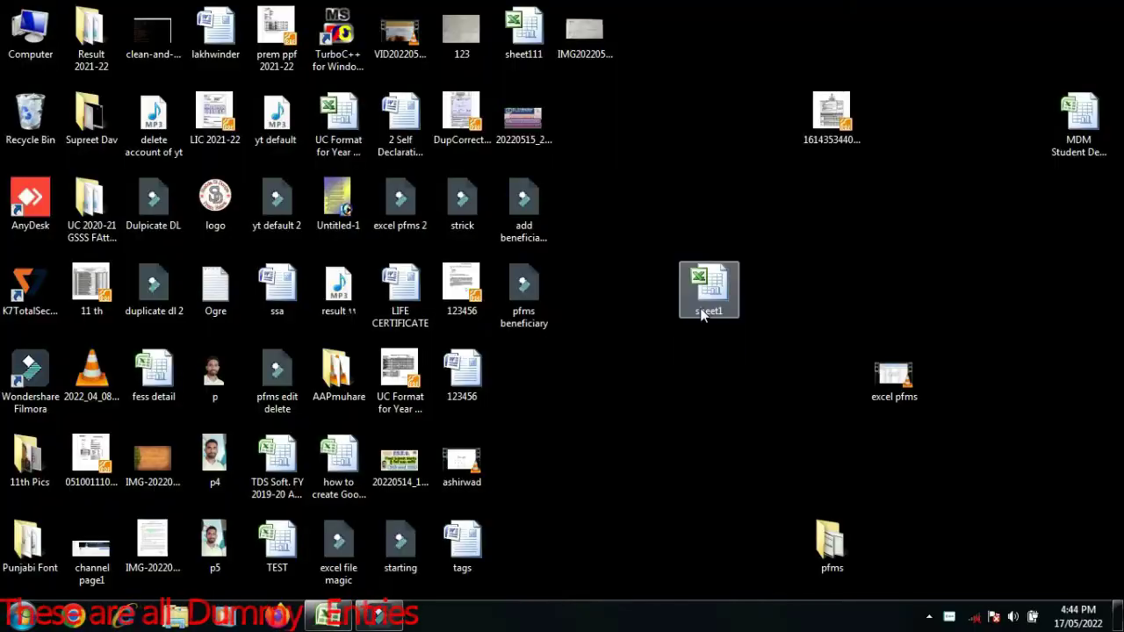
- Open the sheet1 spreadsheet from the desktop in Excel
double_click(696, 301)
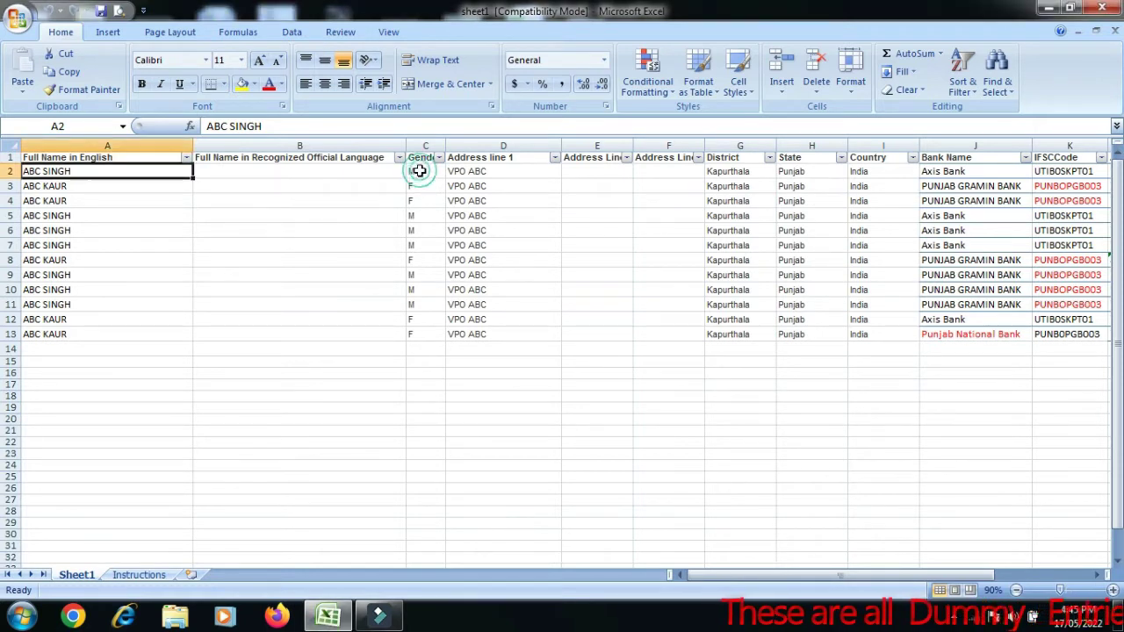
click(415, 171)
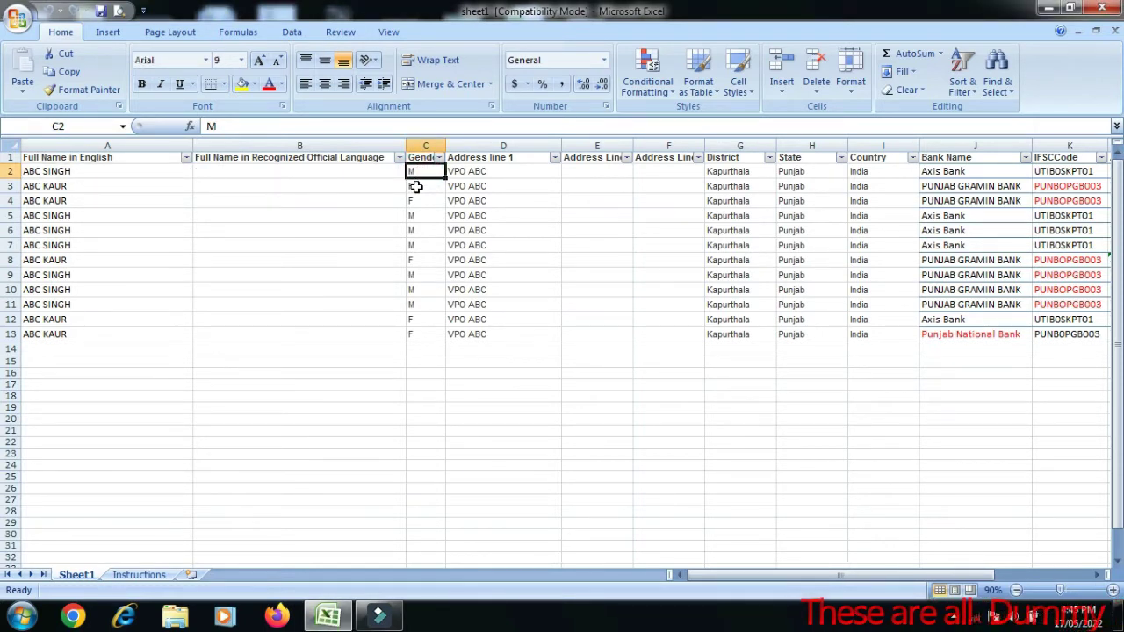
click(415, 187)
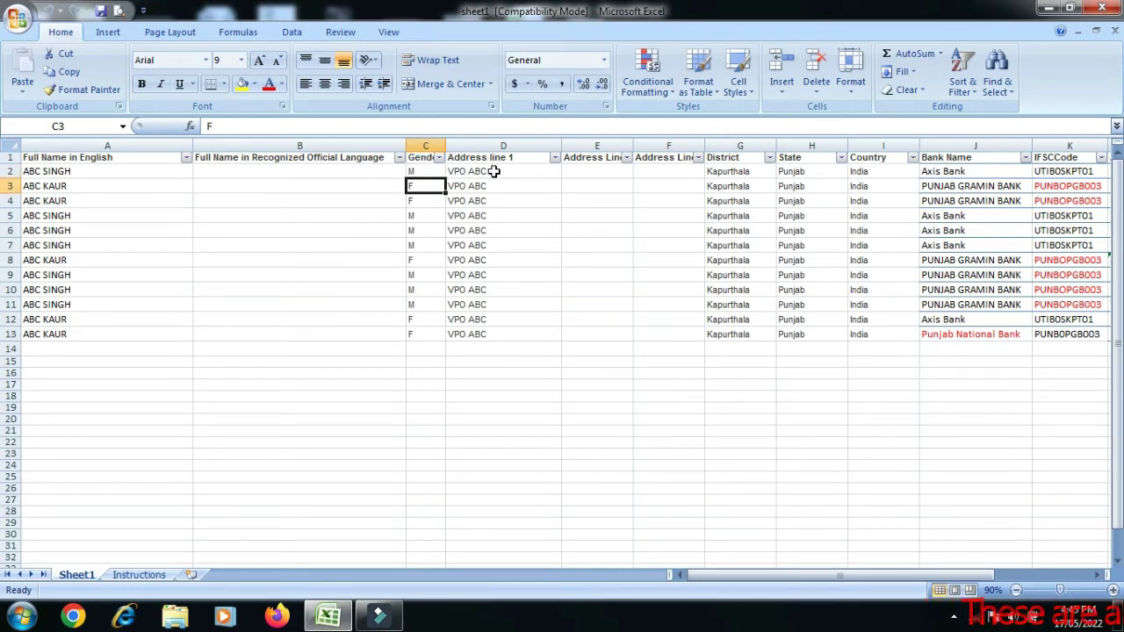
click(495, 172)
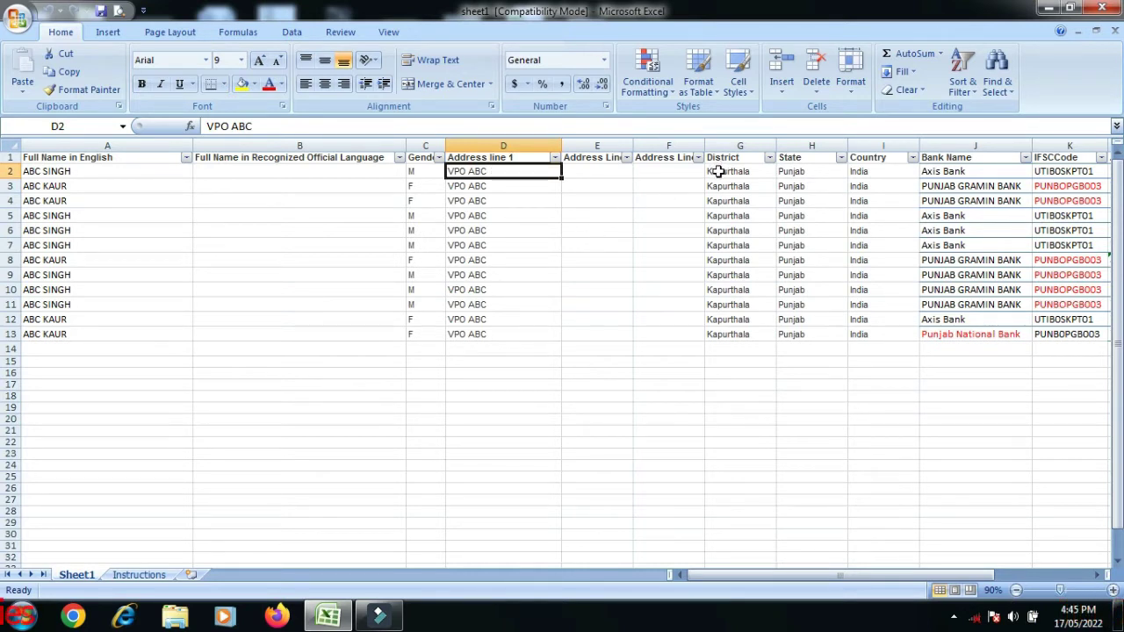
click(790, 175)
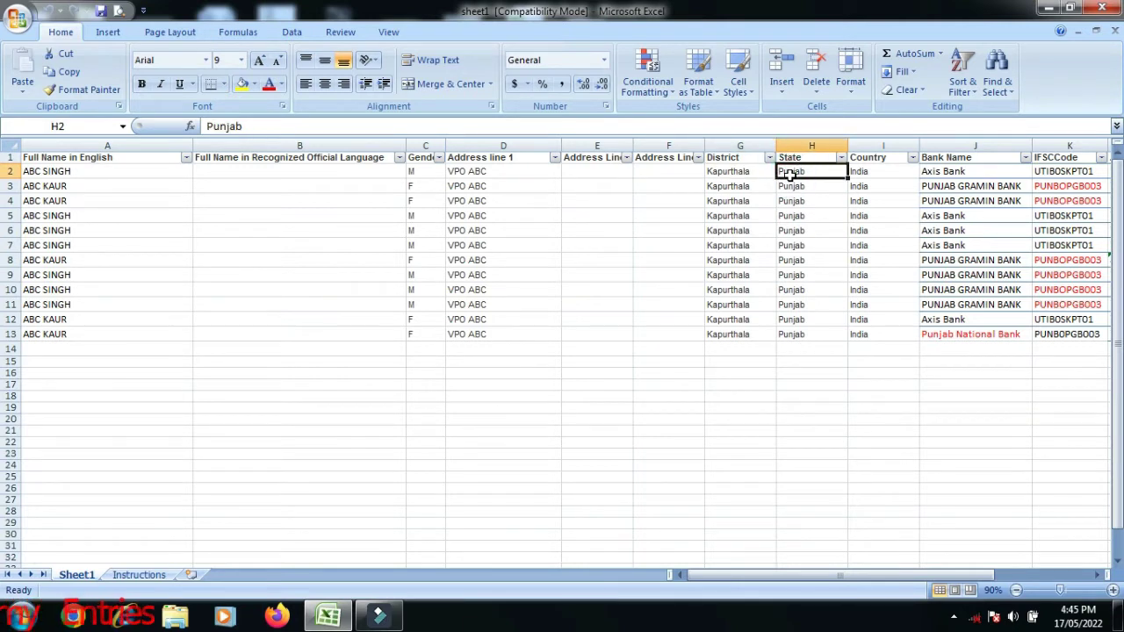
click(866, 175)
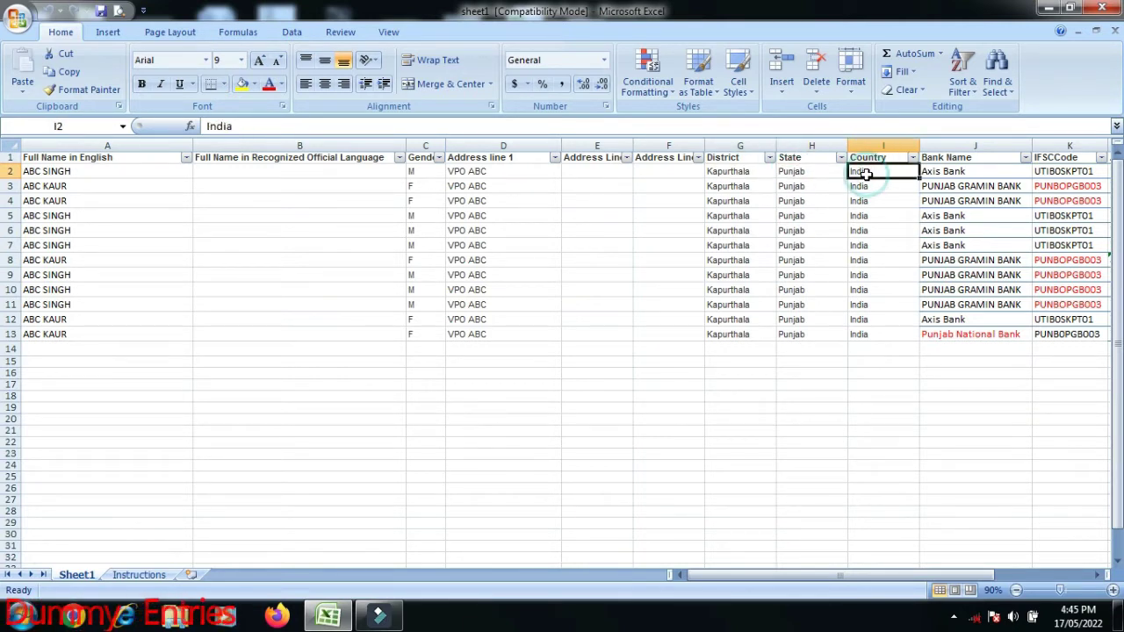
click(938, 172)
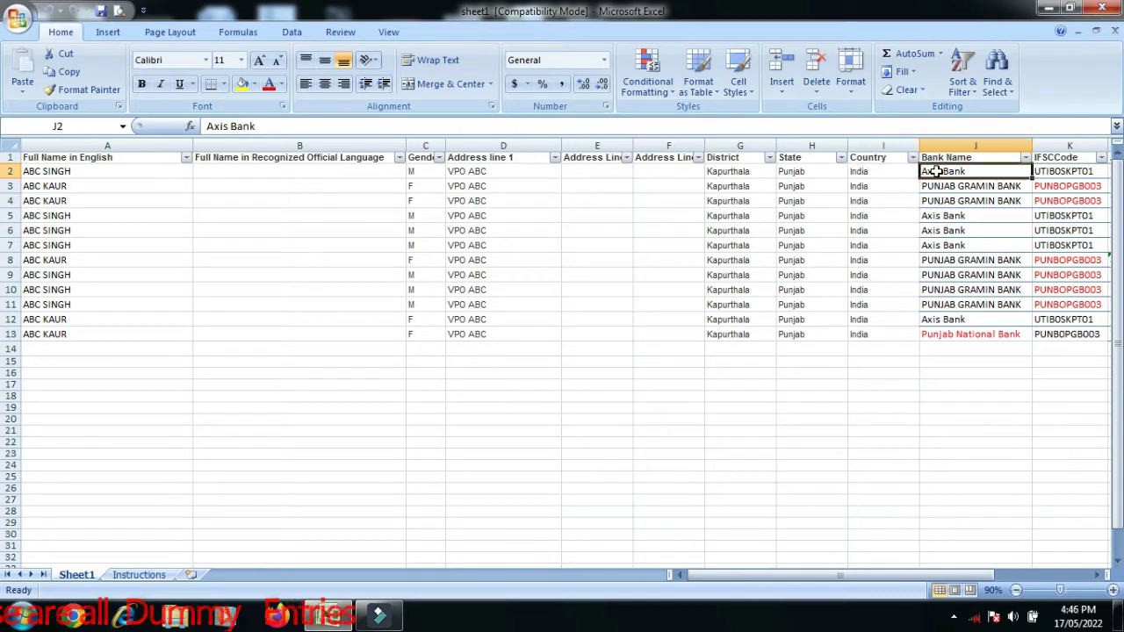
key(Right)
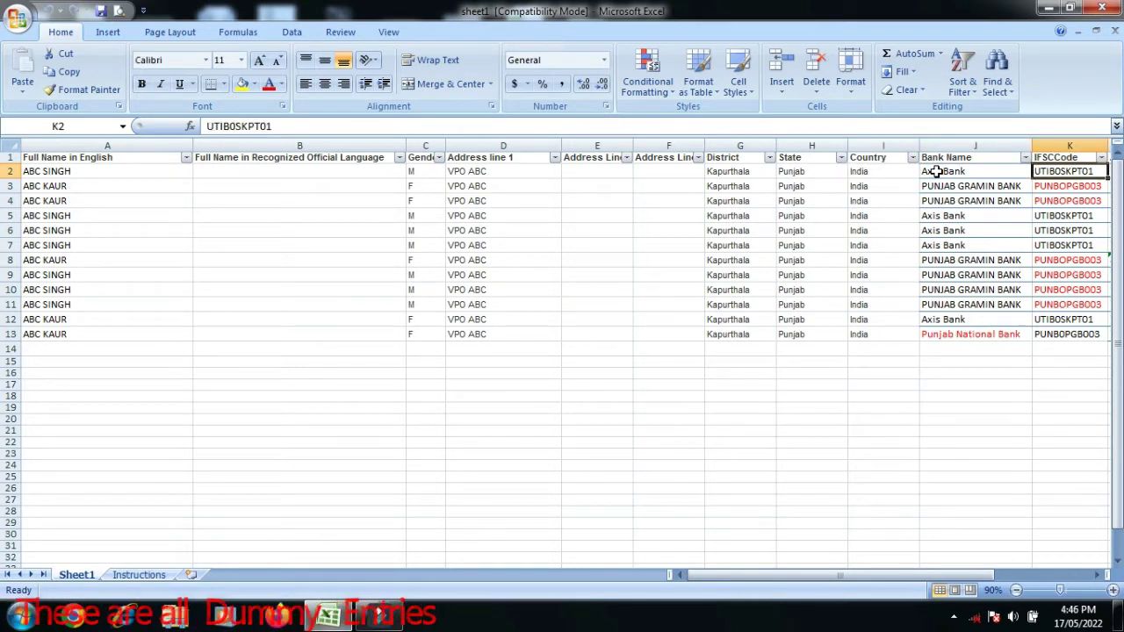
click(938, 172)
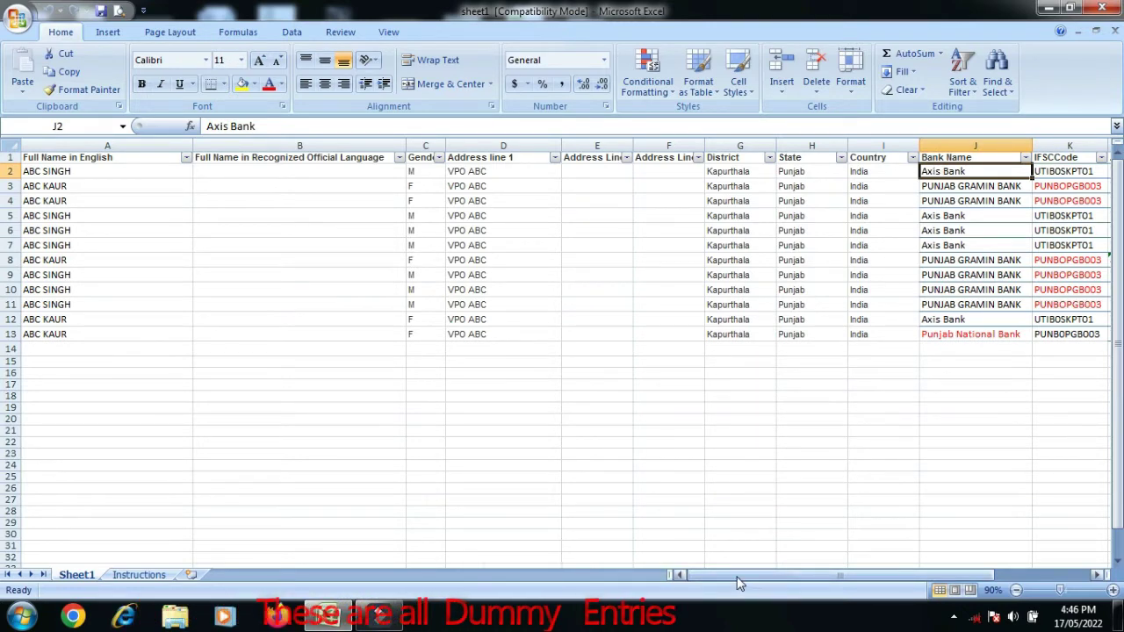
drag(738, 584, 780, 586)
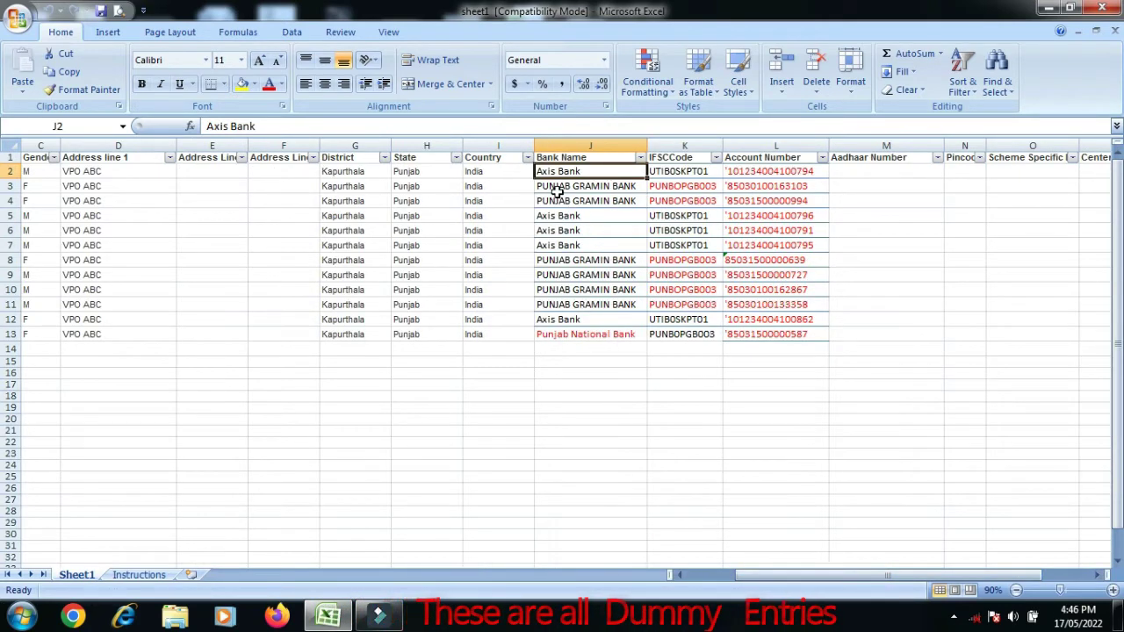
click(692, 172)
click(849, 171)
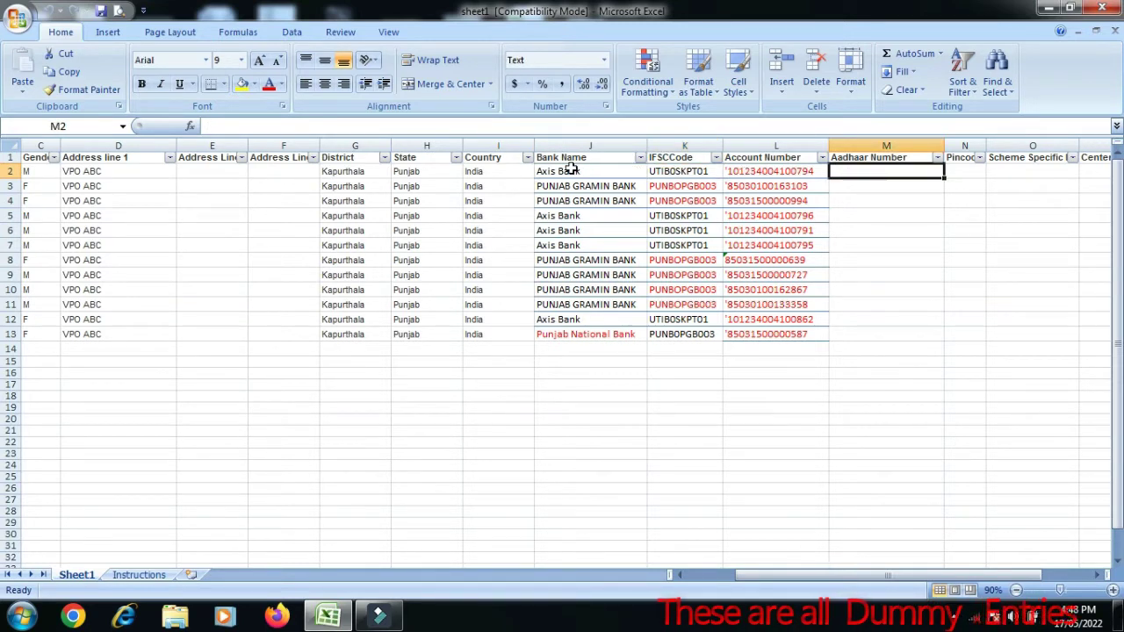
- Delete the first beneficiary row, which uses Axis Bank
click(13, 171)
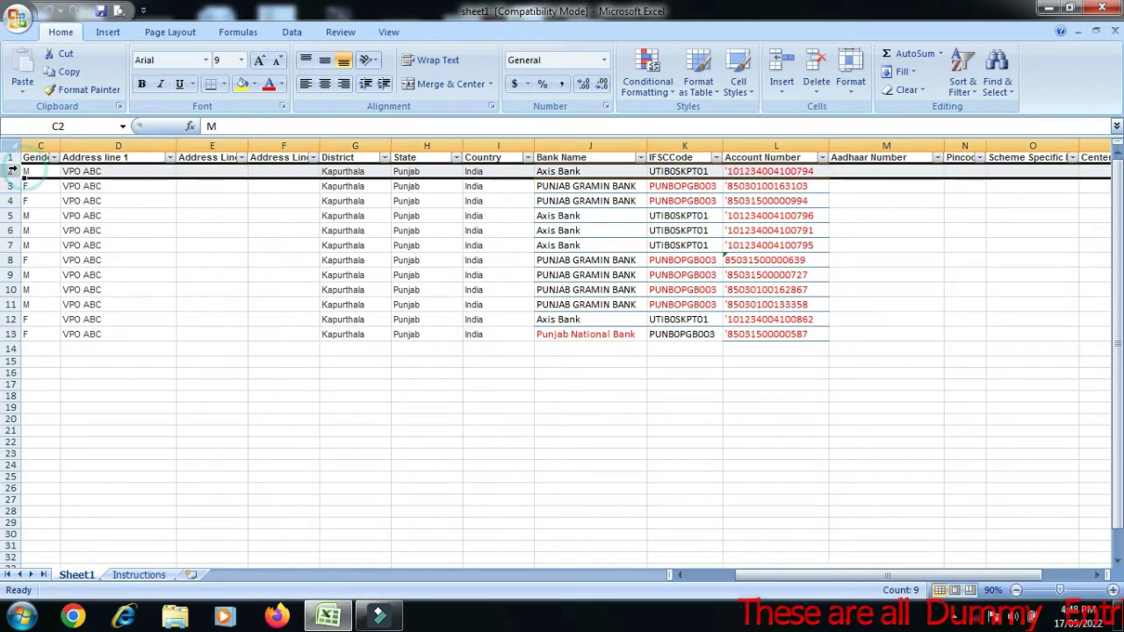
right_click(12, 174)
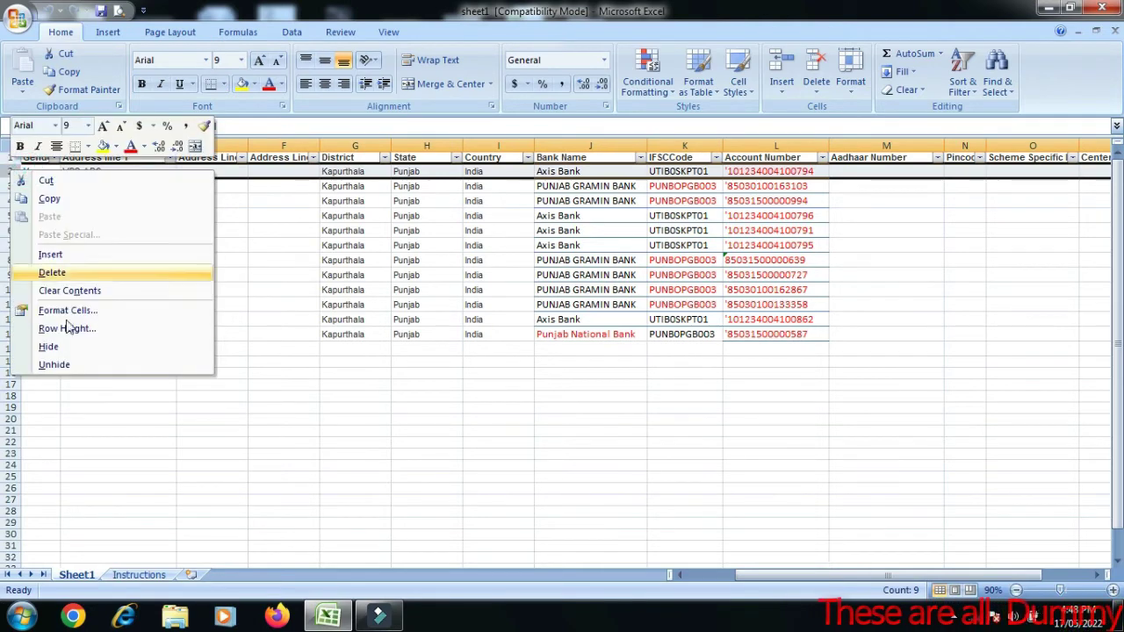
click(50, 277)
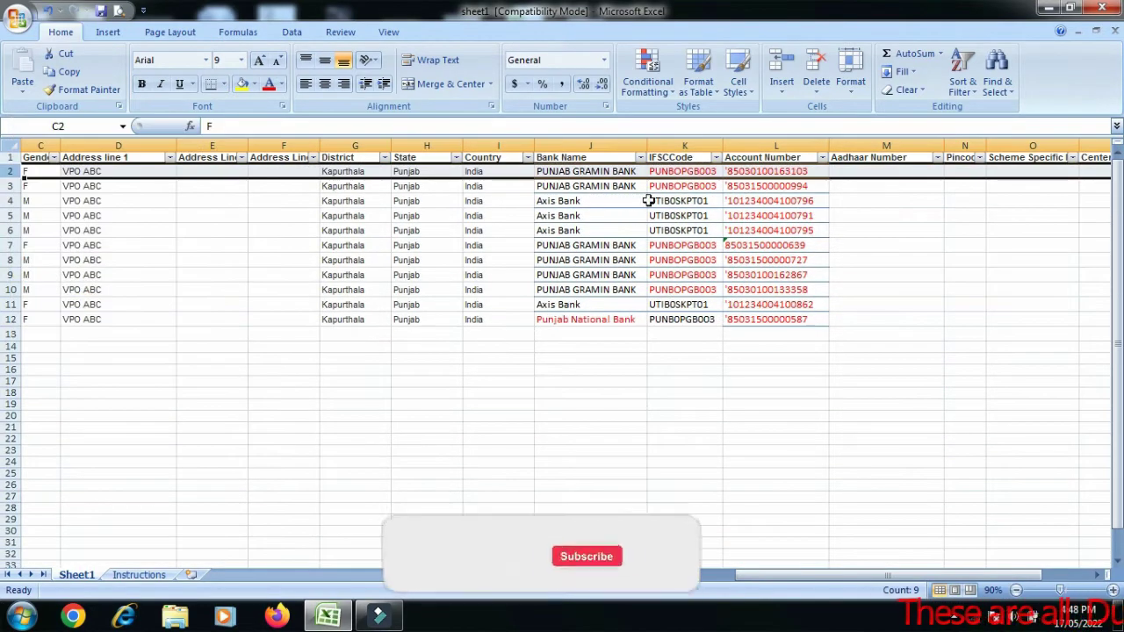
- Copy PUNJAB GRAMIN BANK from J2 and paste it over Punjab National Bank in J12
click(580, 171)
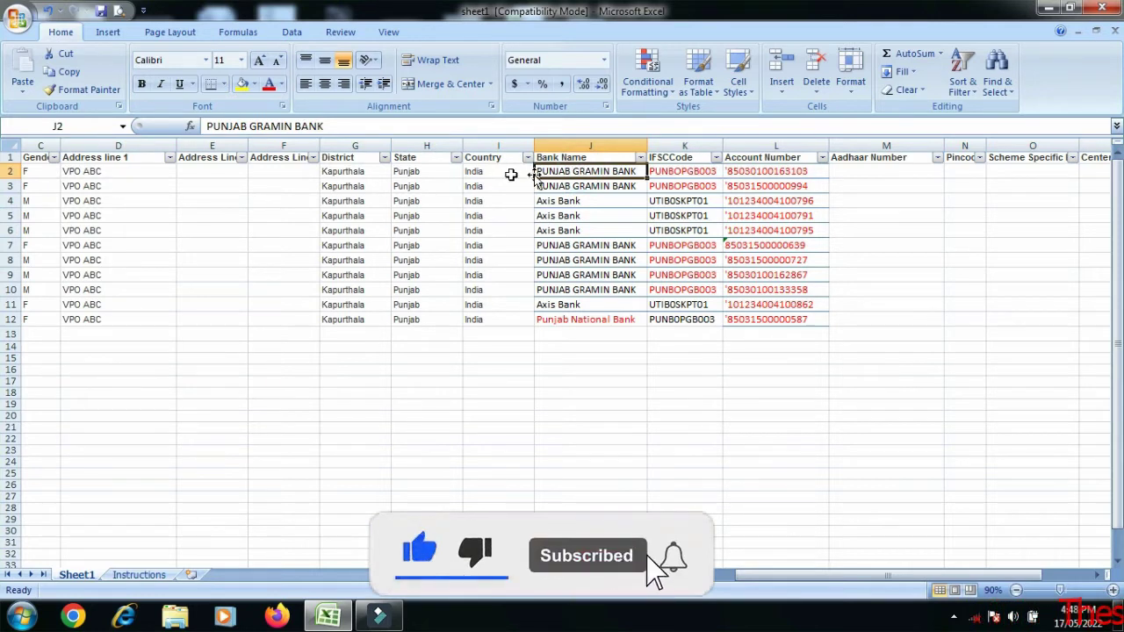
double_click(332, 125)
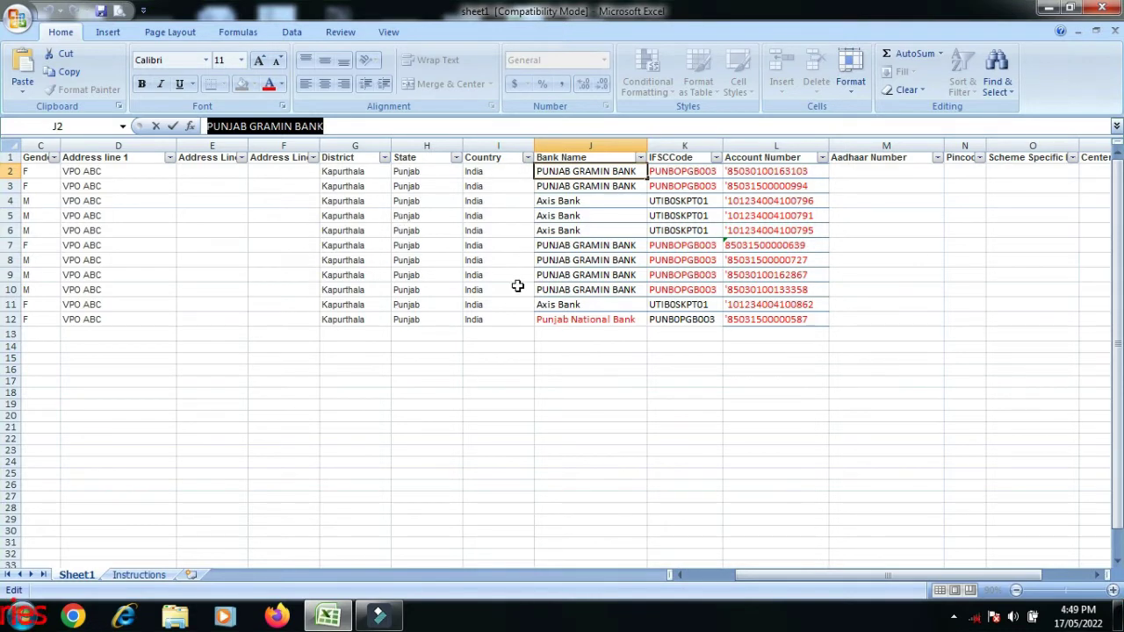
click(558, 321)
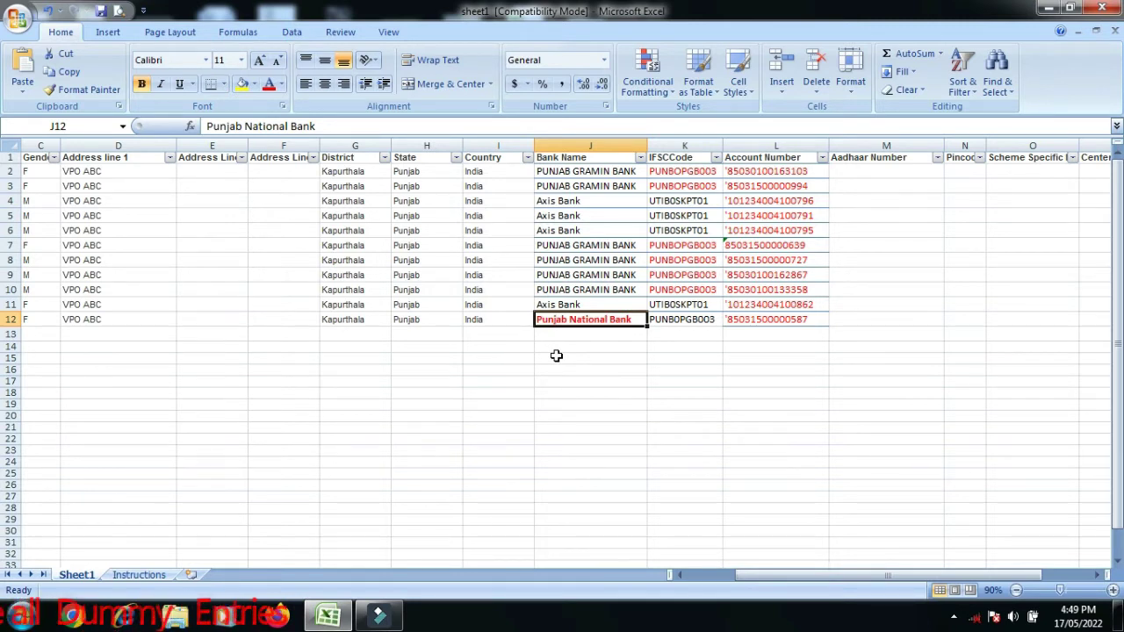
text(PUNJAB GRAMIN BANK)
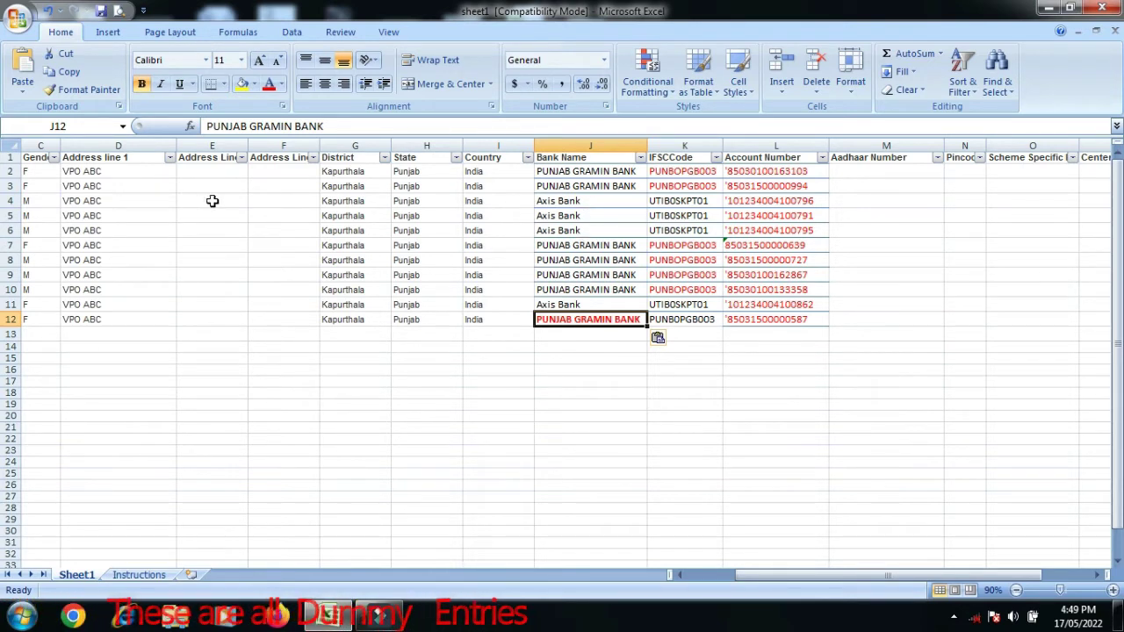
- Fix K2's IFSC to PUNB0PGB003 by replacing the letter O with 0, fill it into K3, and copy it
click(681, 171)
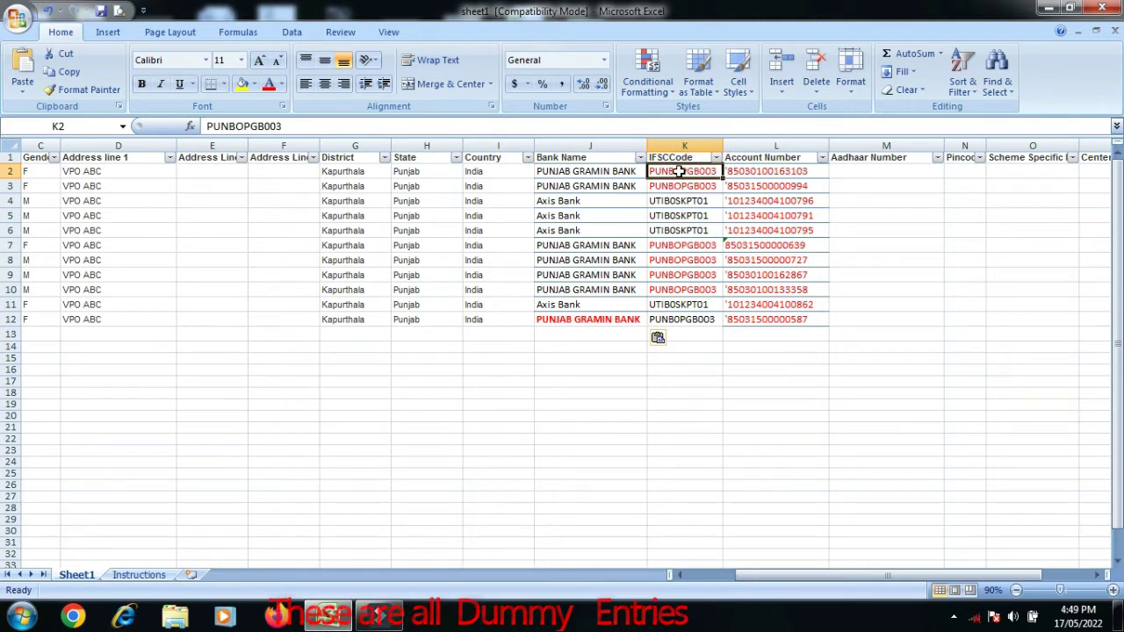
double_click(681, 172)
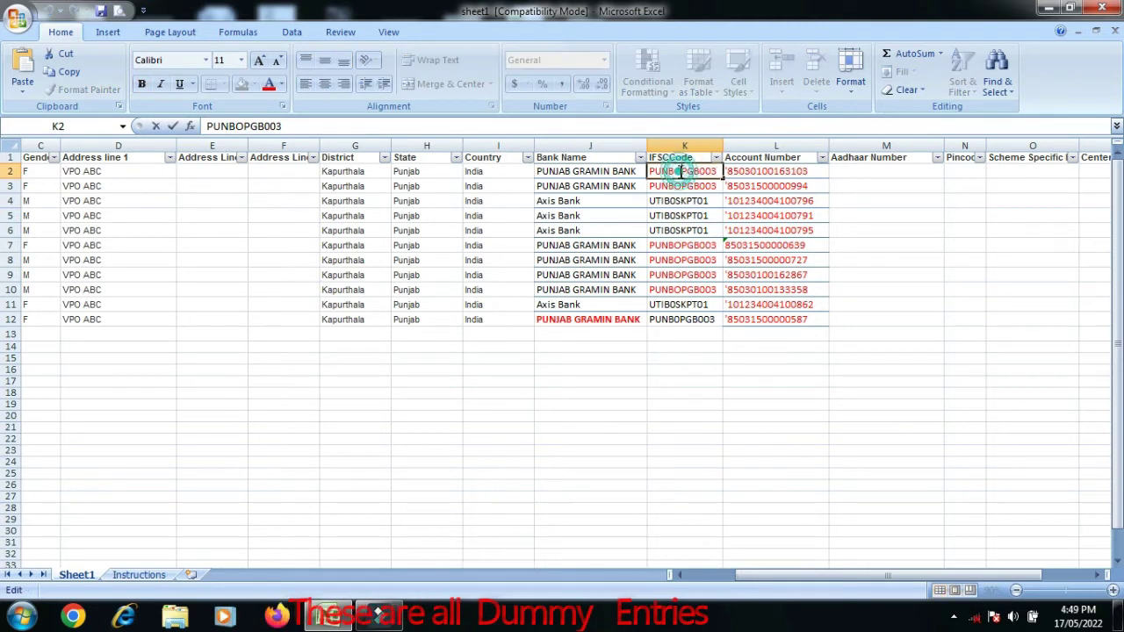
click(244, 126)
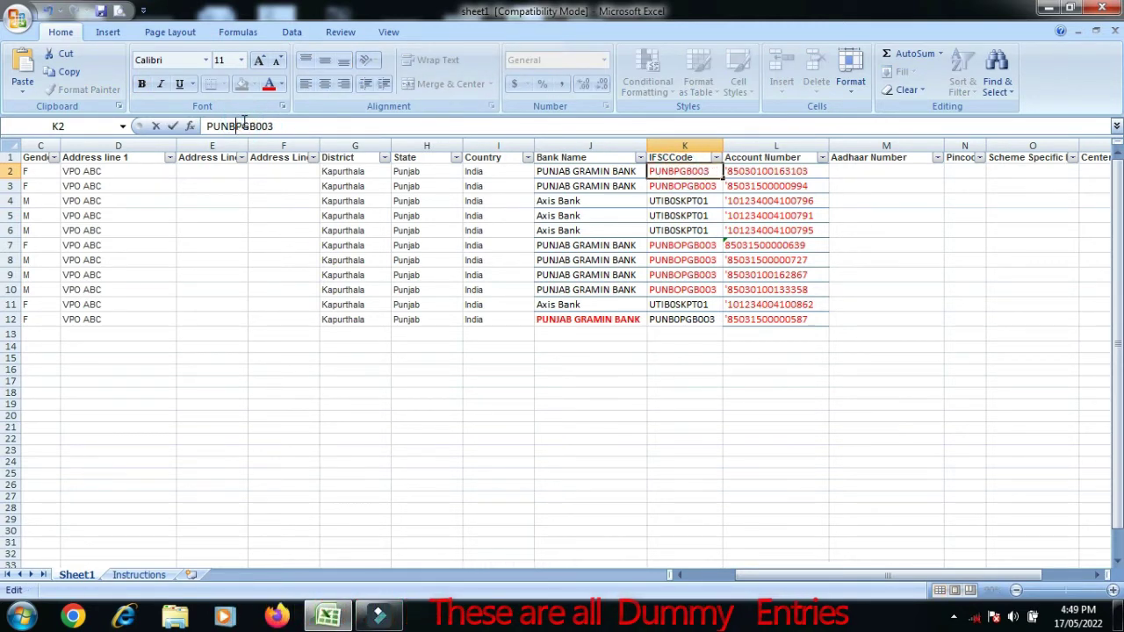
key(BackSpace)
text(0)
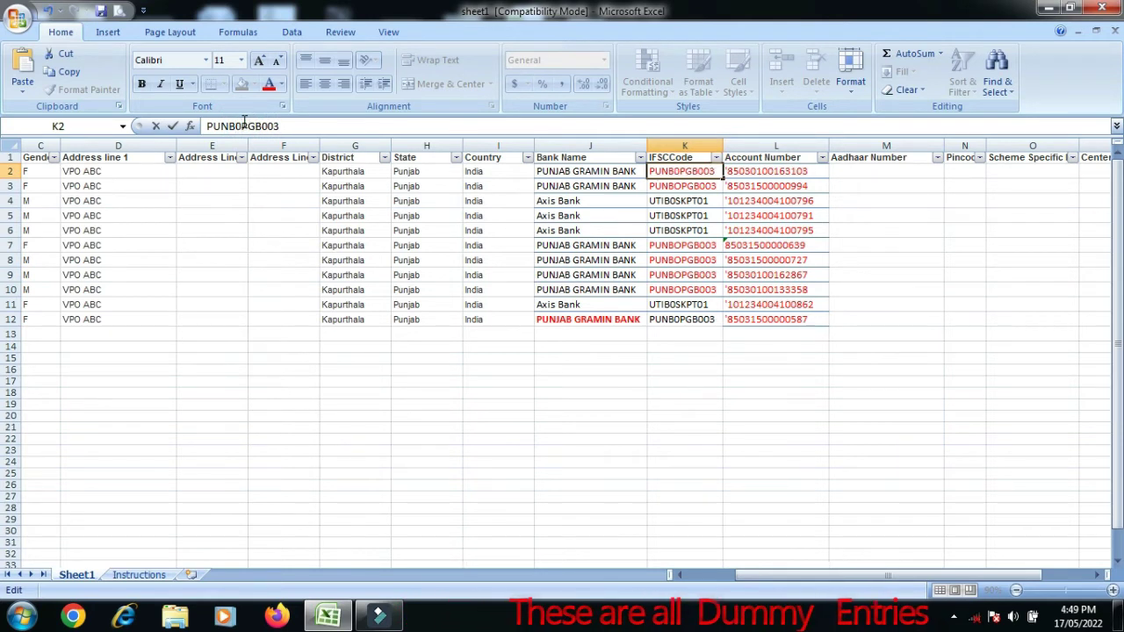
click(677, 185)
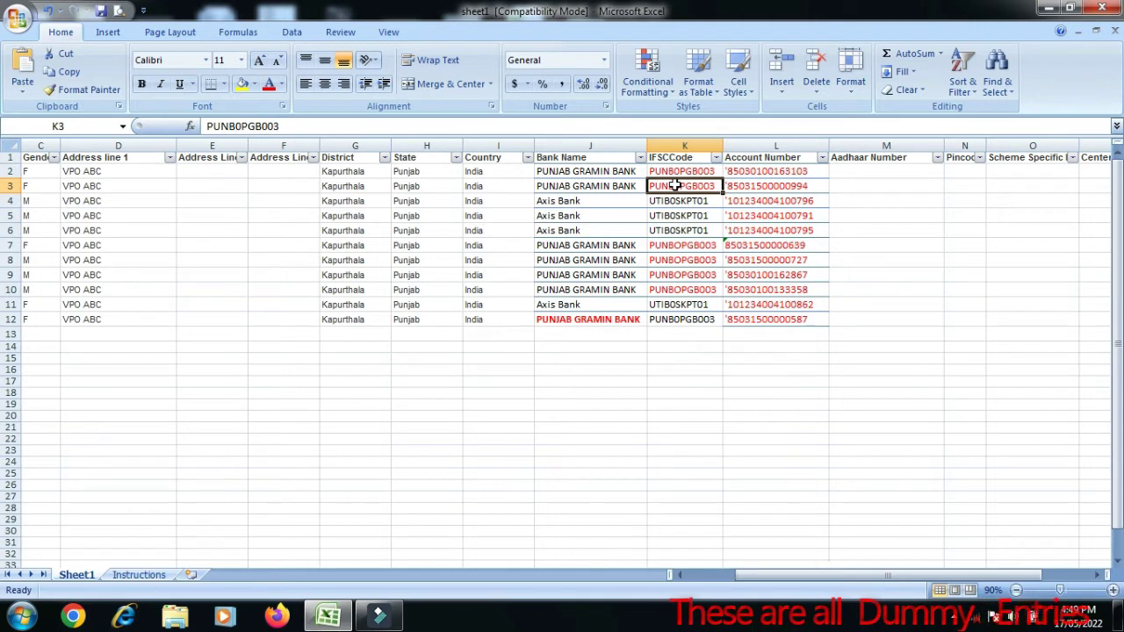
key(ctrl+d)
key(ctrl+c)
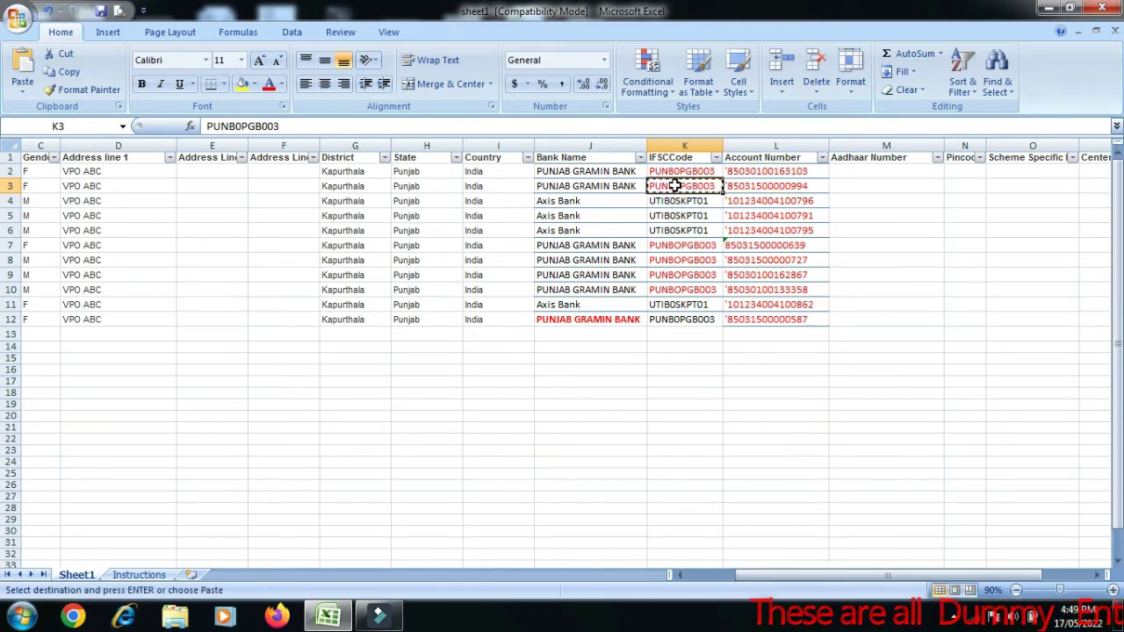
- Select K7 and check the IFSC codes of the Axis Bank rows
click(687, 249)
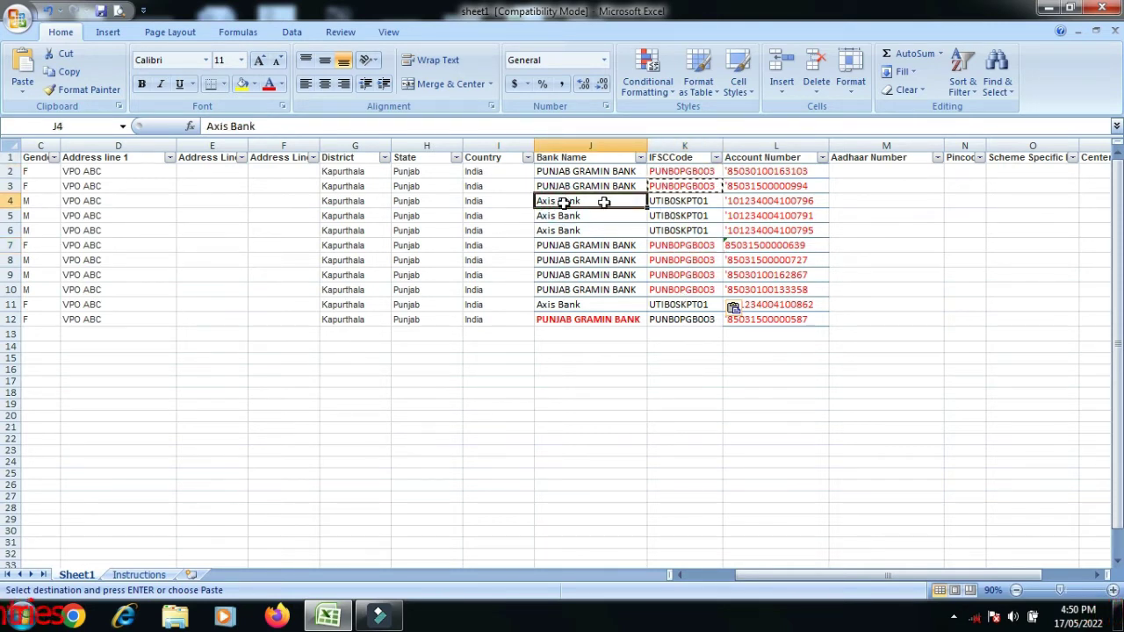
click(658, 201)
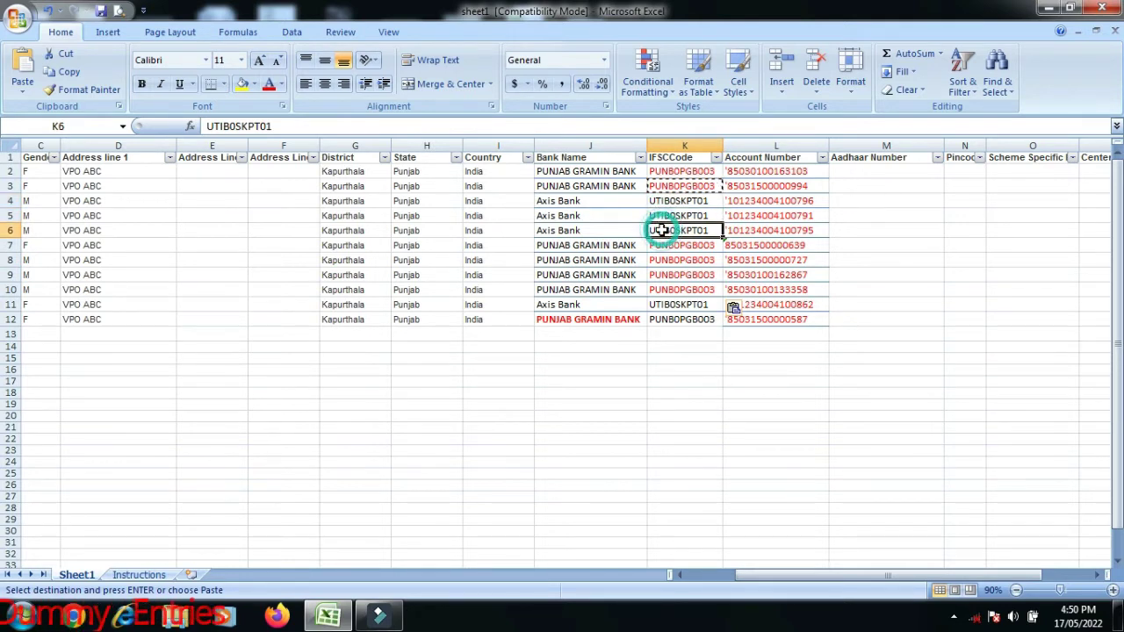
click(661, 305)
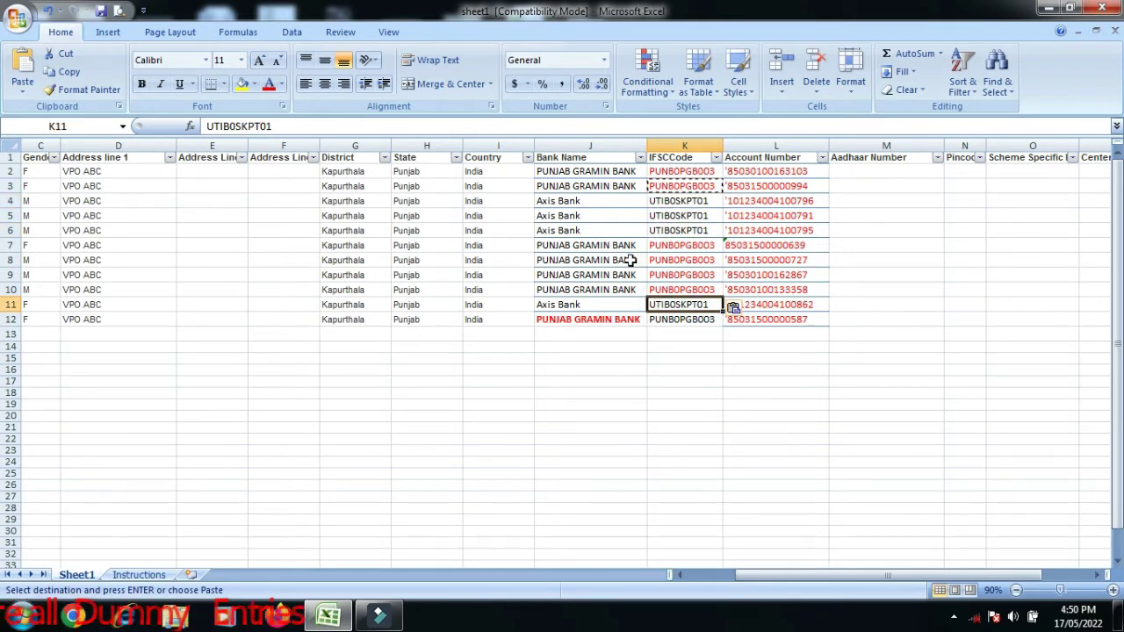
- Delete Axis Bank rows 4–6 and then row 8, and select account number L2
click(13, 200)
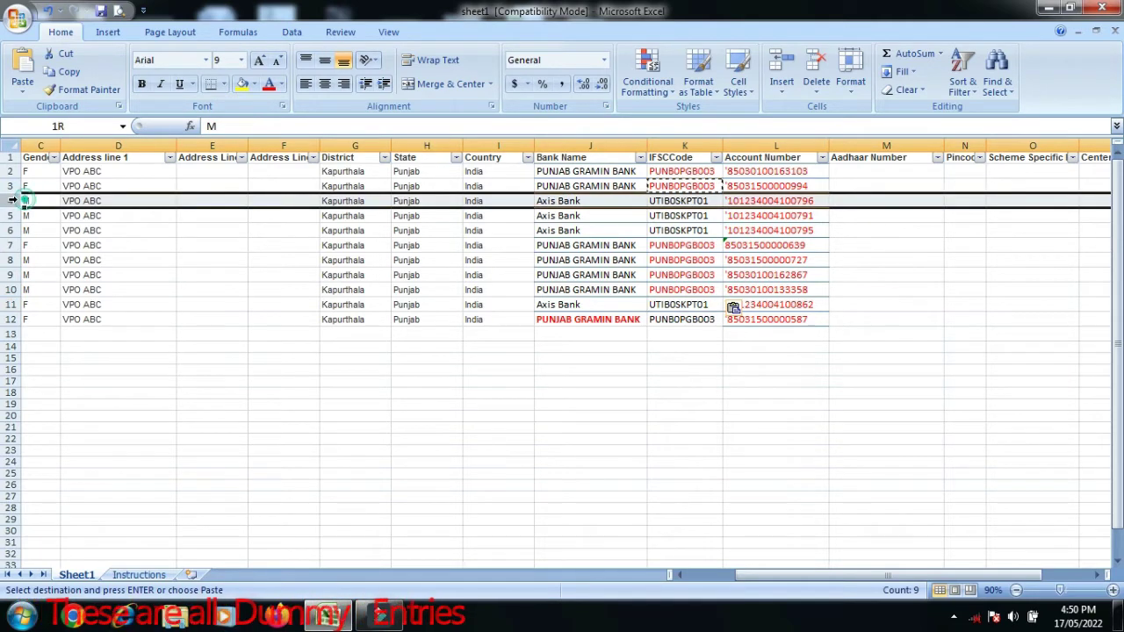
drag(13, 200, 12, 230)
right_click(13, 230)
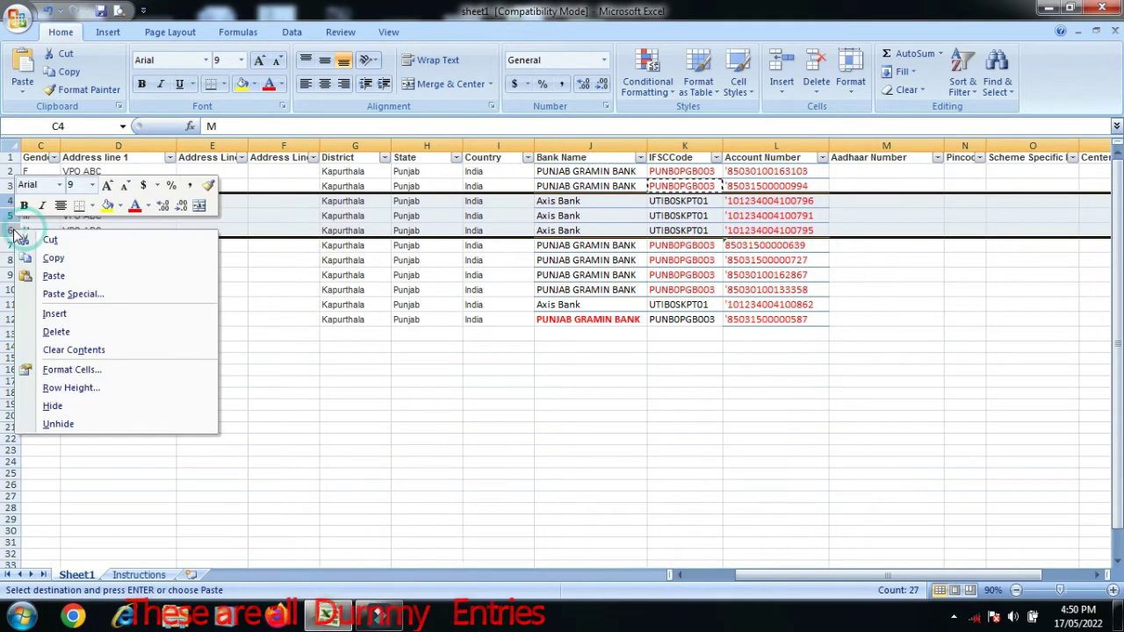
click(57, 333)
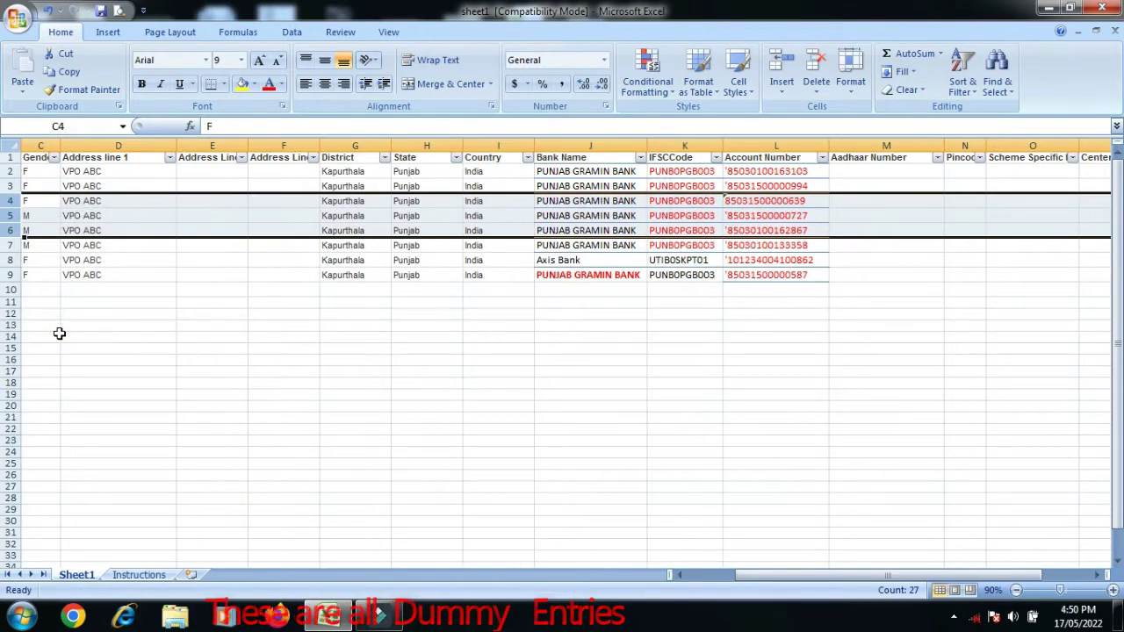
click(11, 260)
right_click(11, 260)
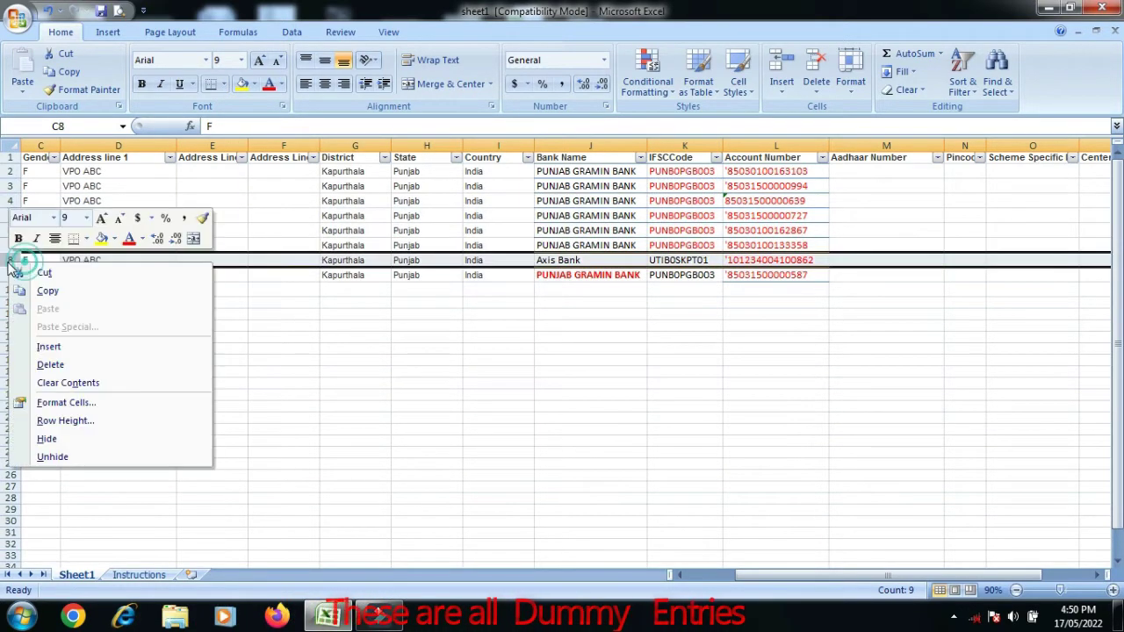
click(49, 365)
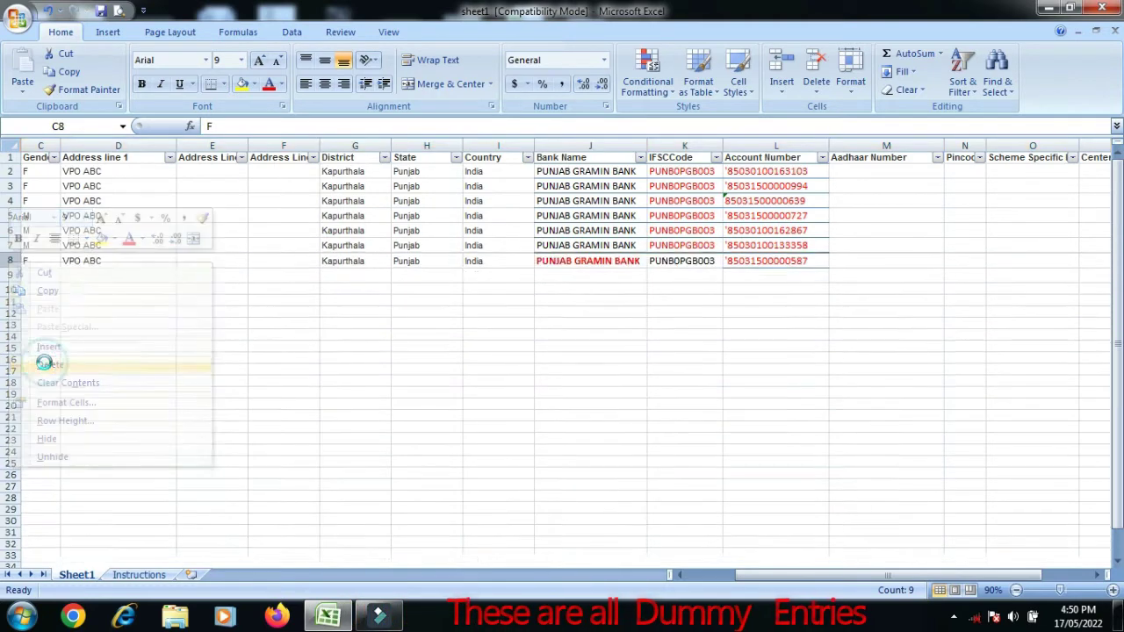
click(567, 277)
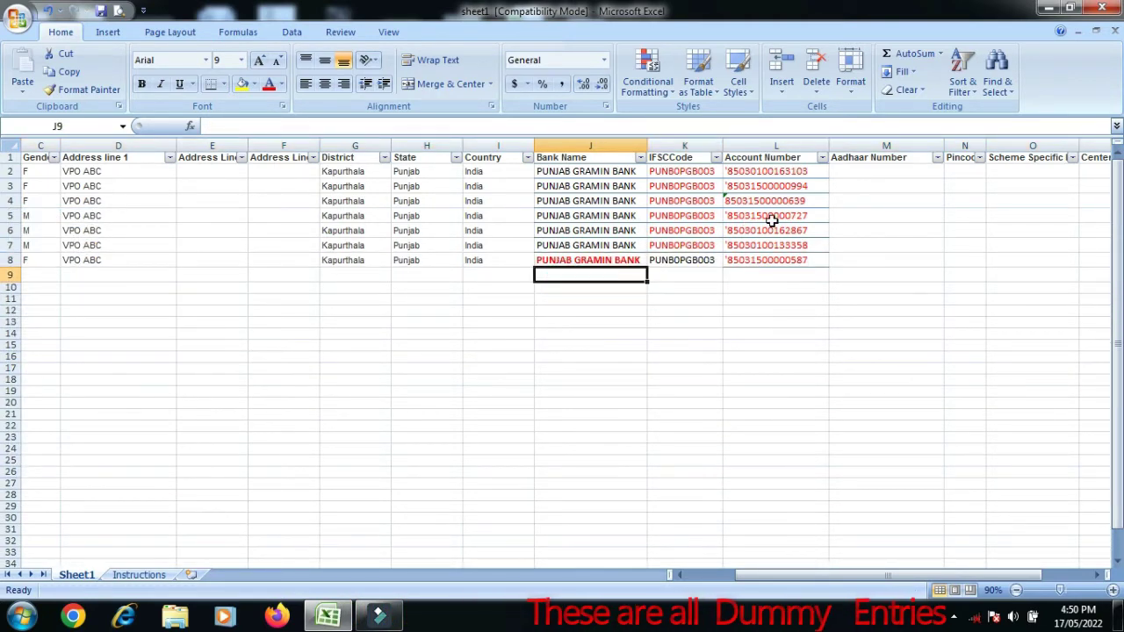
click(736, 172)
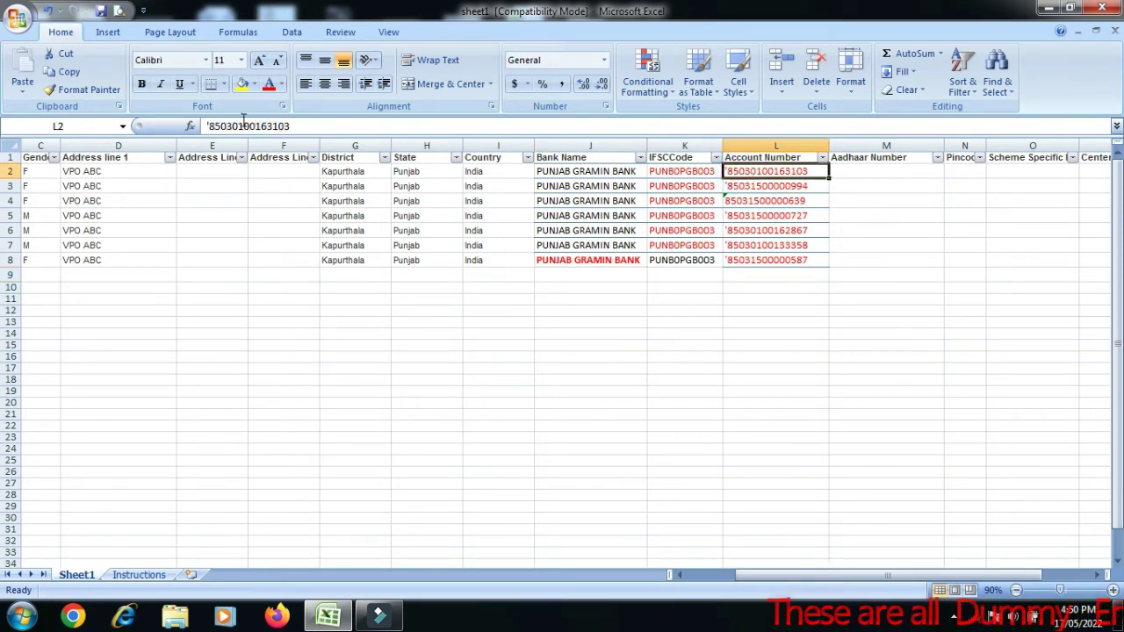
- Strip the apostrophe from L2, format it as Number with 0 decimals, and copy its format with Format Painter
click(210, 125)
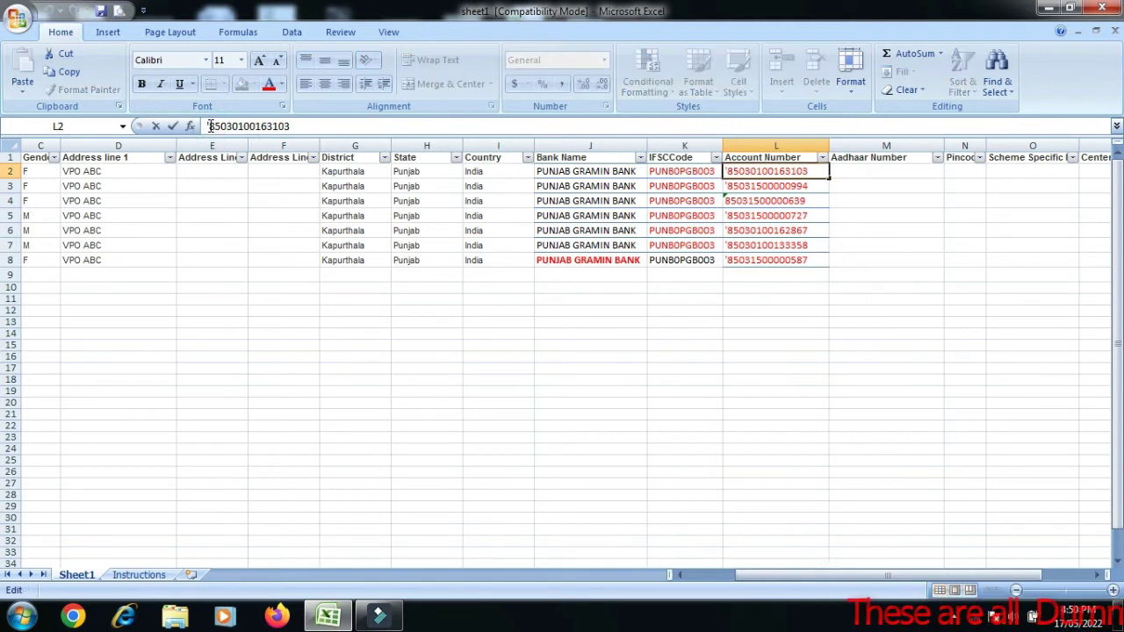
key(BackSpace)
right_click(757, 173)
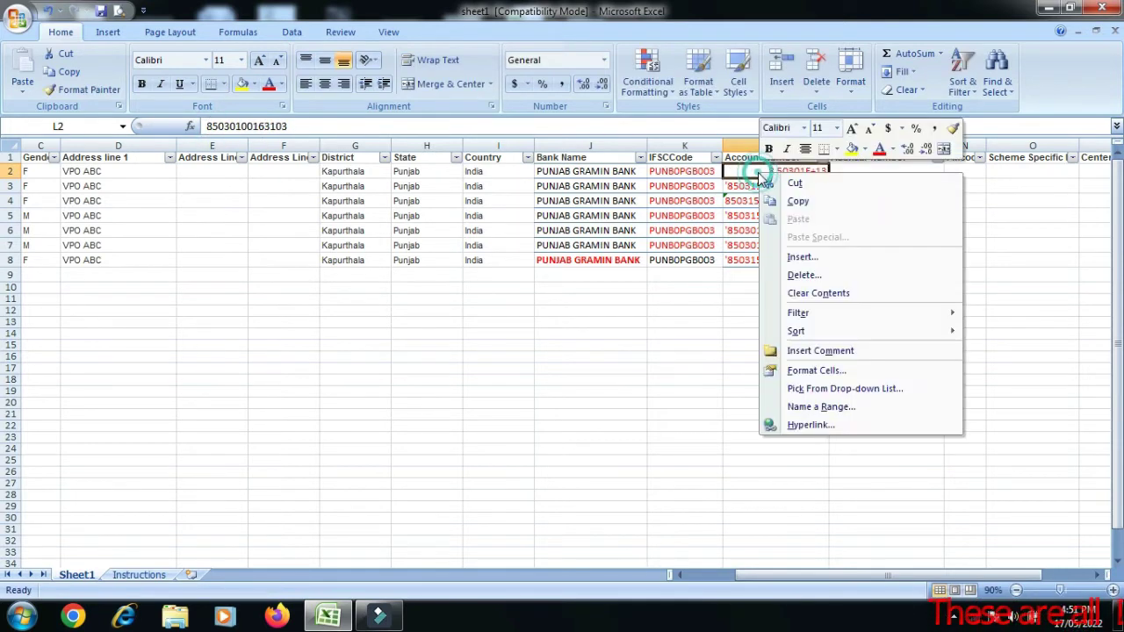
click(805, 372)
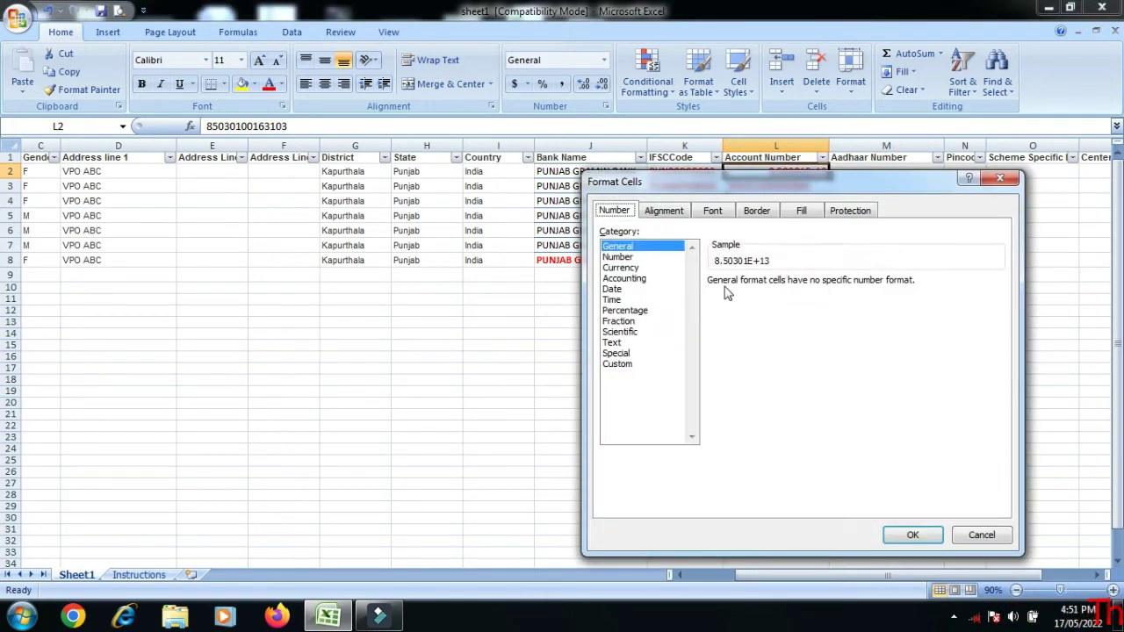
click(619, 257)
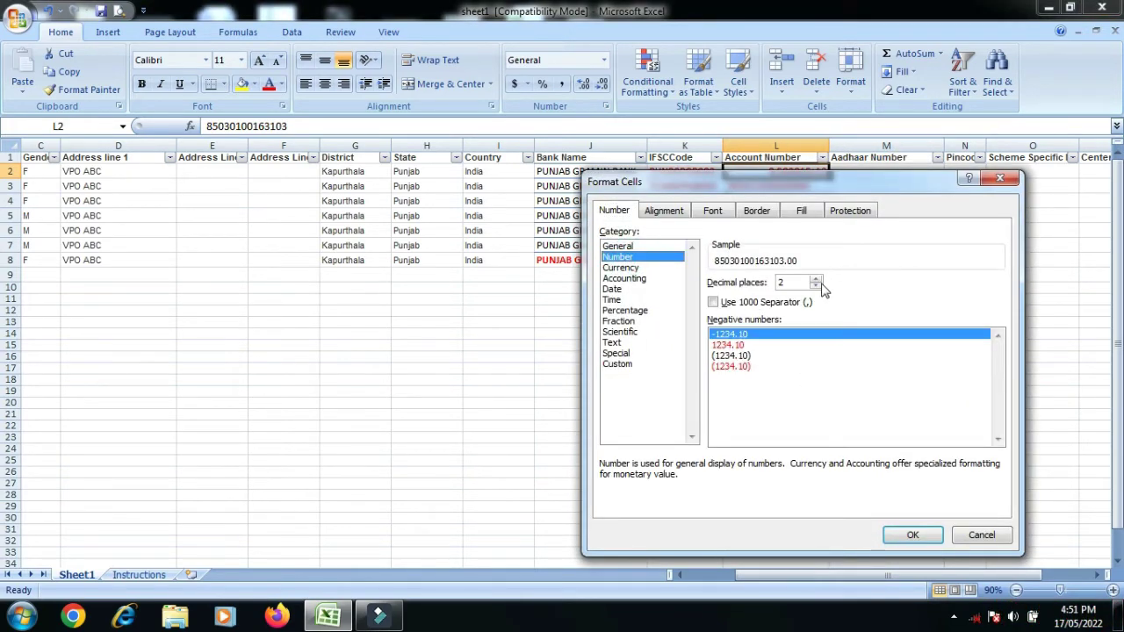
click(912, 538)
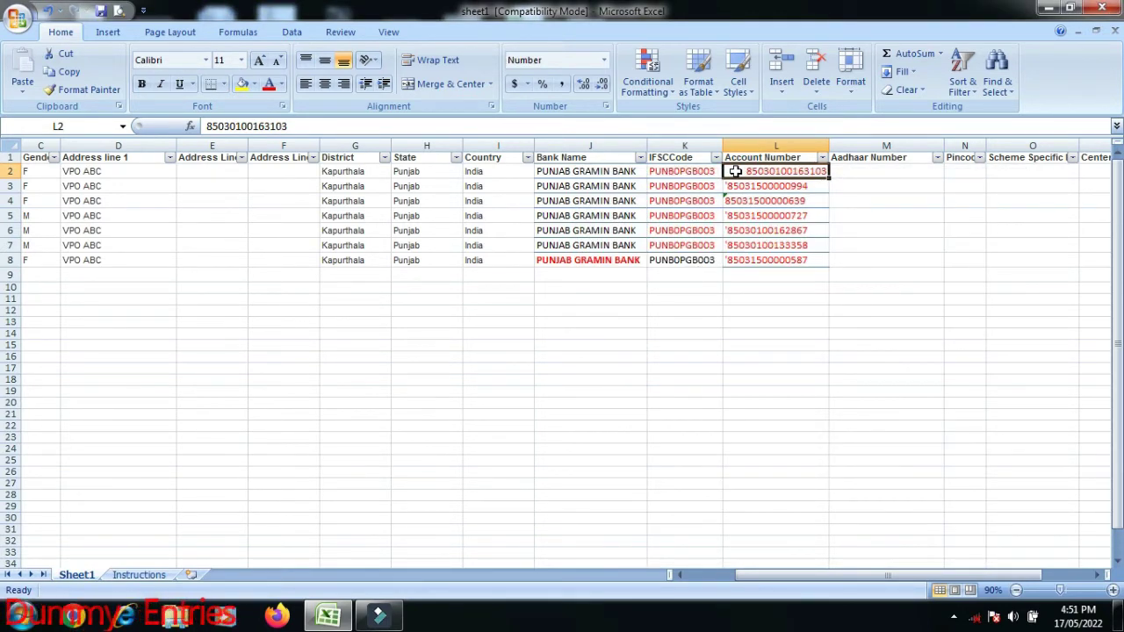
click(84, 89)
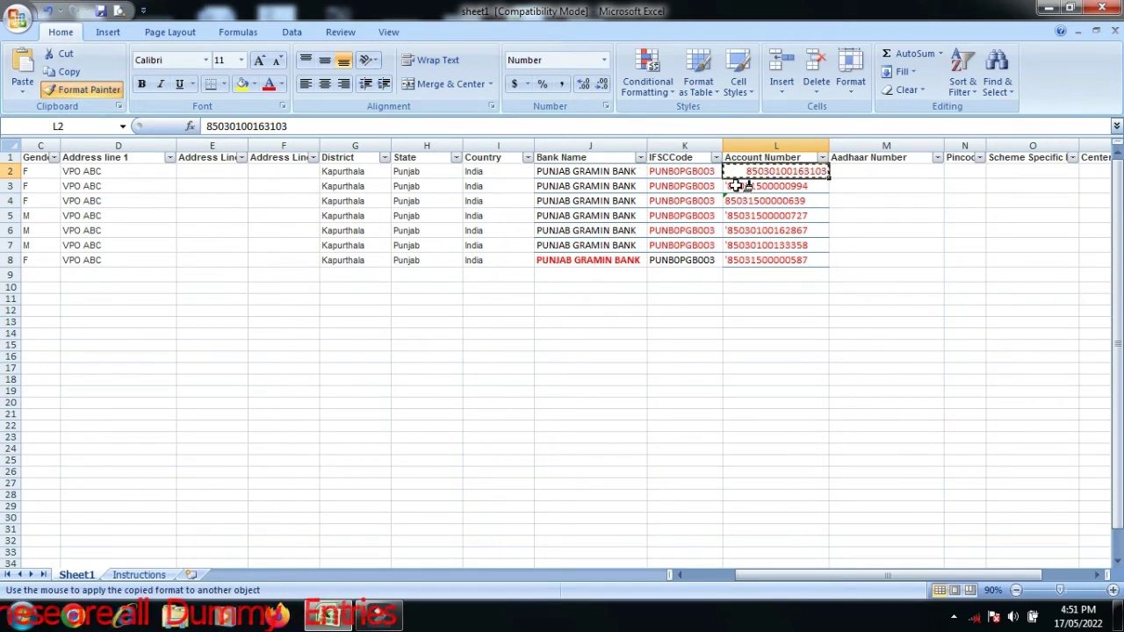
- Paint L2's Number format onto L3–L8 and remove the leading apostrophes from L3, L4 and L5
drag(736, 186, 740, 258)
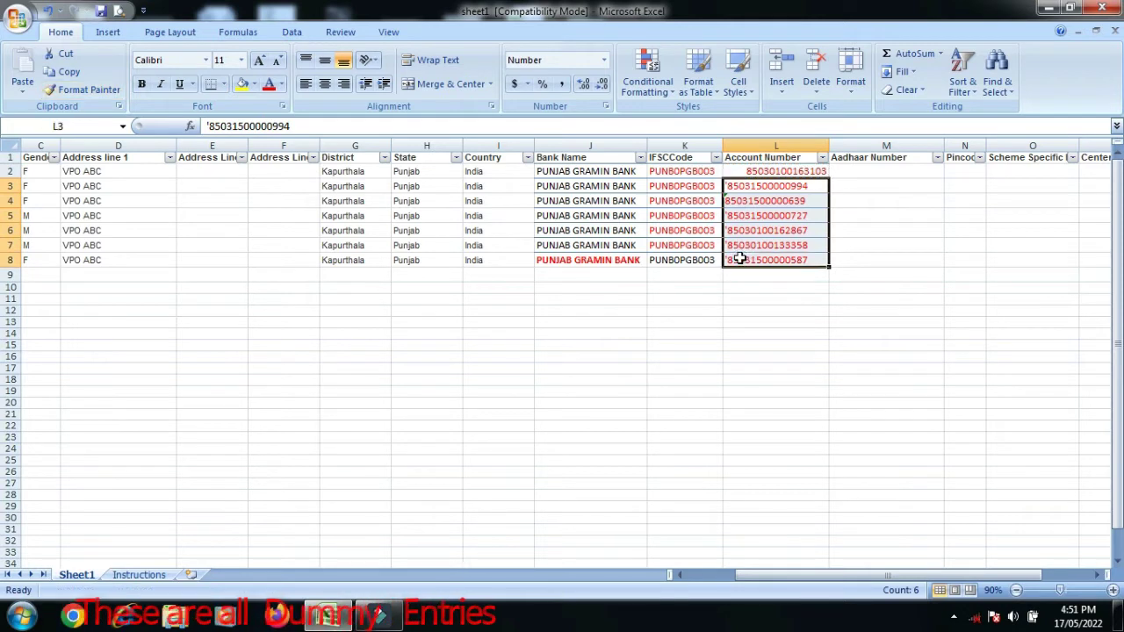
click(730, 186)
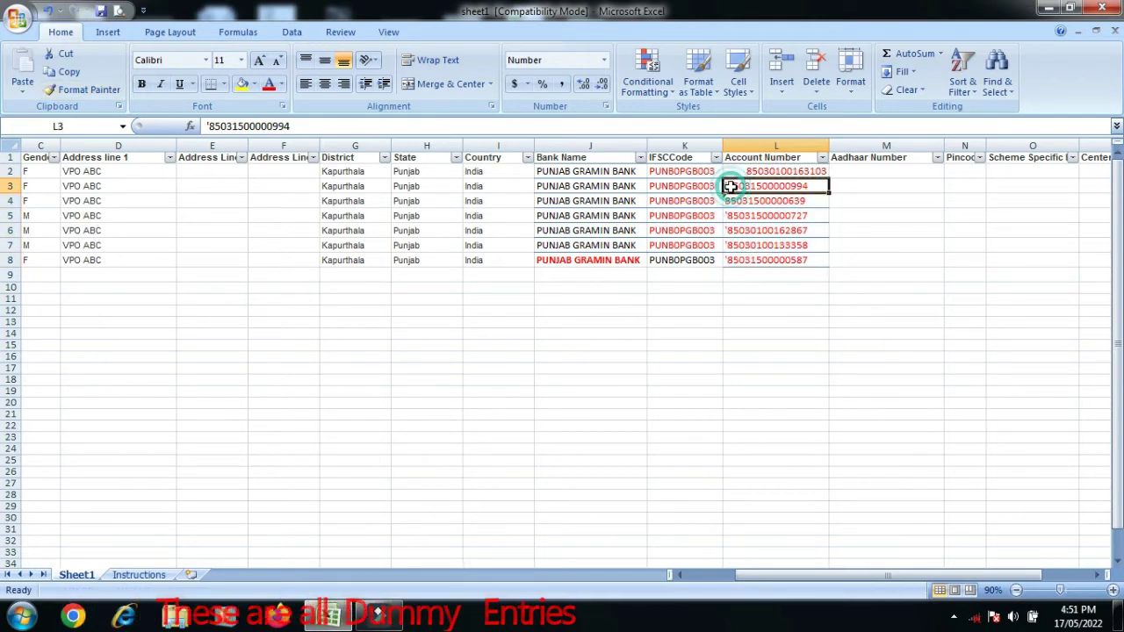
click(212, 125)
key(BackSpace)
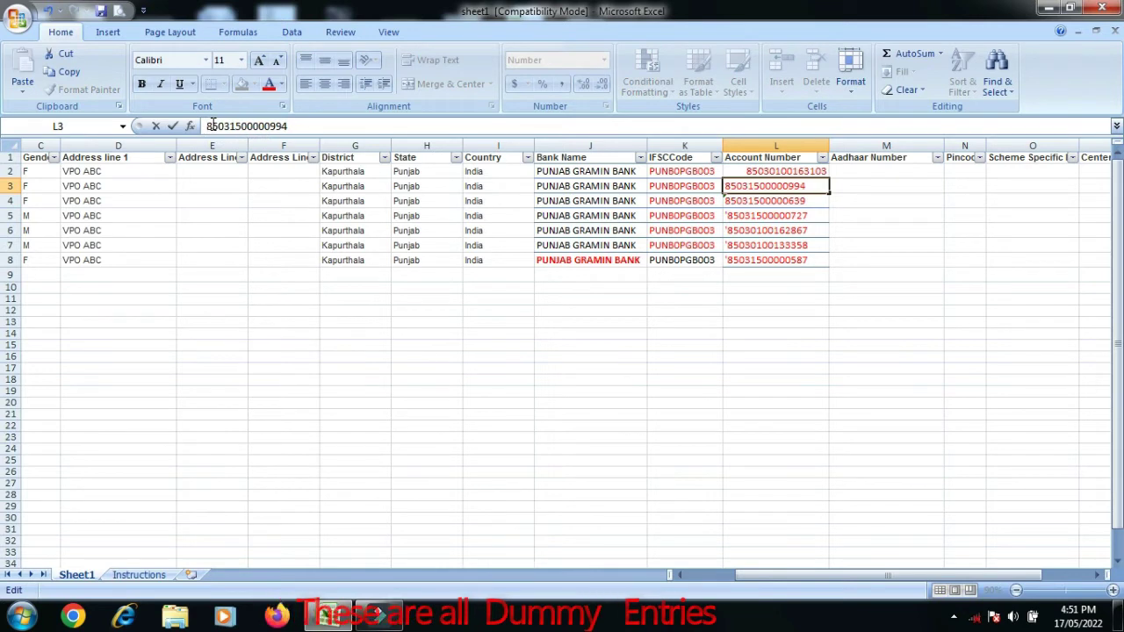
key(Return)
click(234, 126)
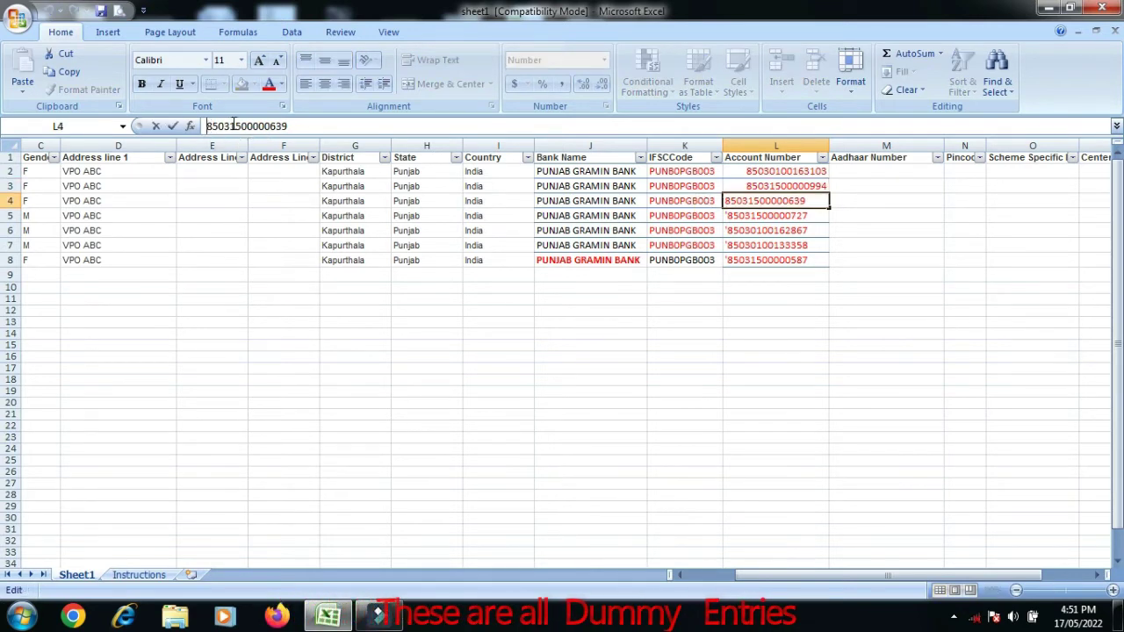
key(Return)
click(212, 126)
key(BackSpace)
key(Return)
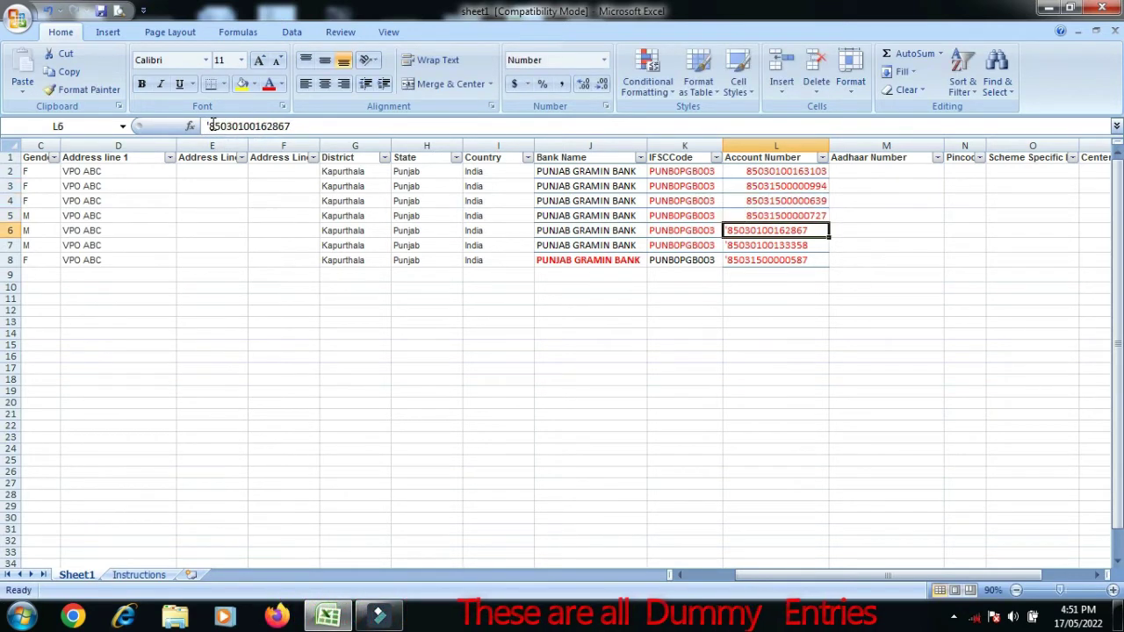
- Remove the leading apostrophes from L6–L8, then select bank details J2:M10 for a font colour change
click(211, 126)
key(BackSpace)
key(Return)
click(210, 126)
key(BackSpace)
key(Return)
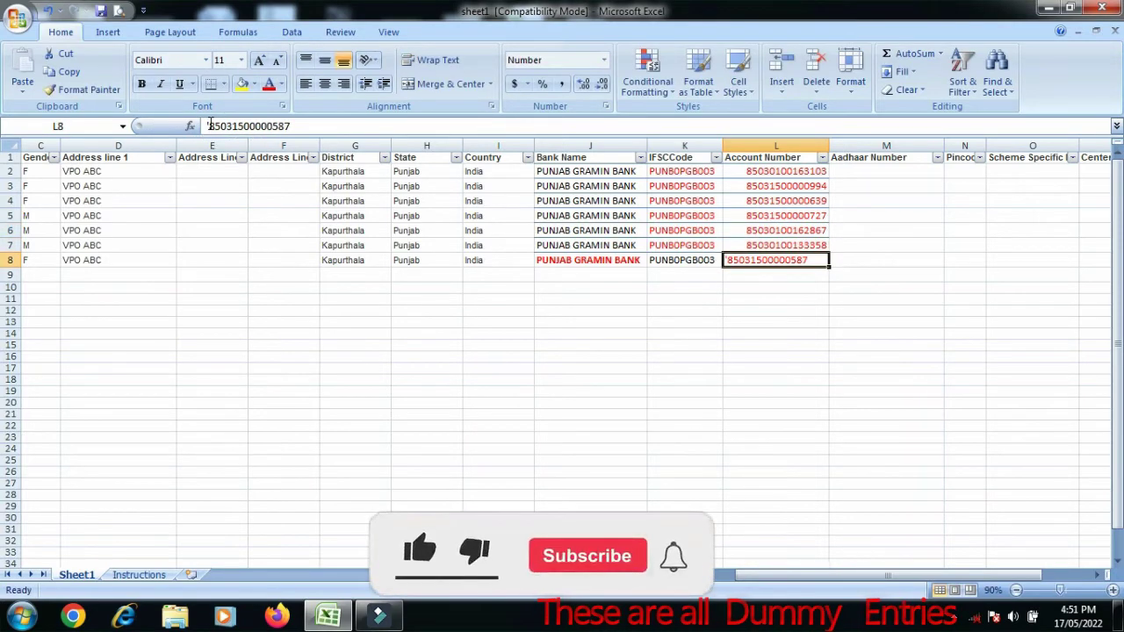
key(BackSpace)
key(Return)
key(Down)
key(Left)
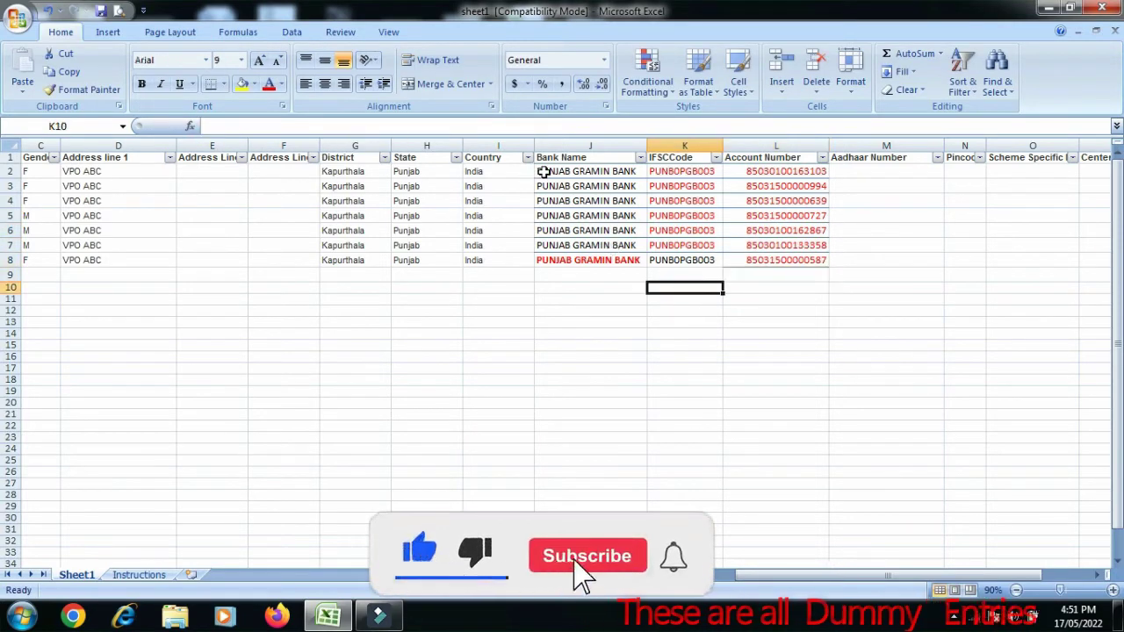
drag(543, 171, 887, 287)
click(281, 83)
- Set J2:M10 font colour to Automatic, then check row 2 across the Aadhaar and payment columns
click(308, 104)
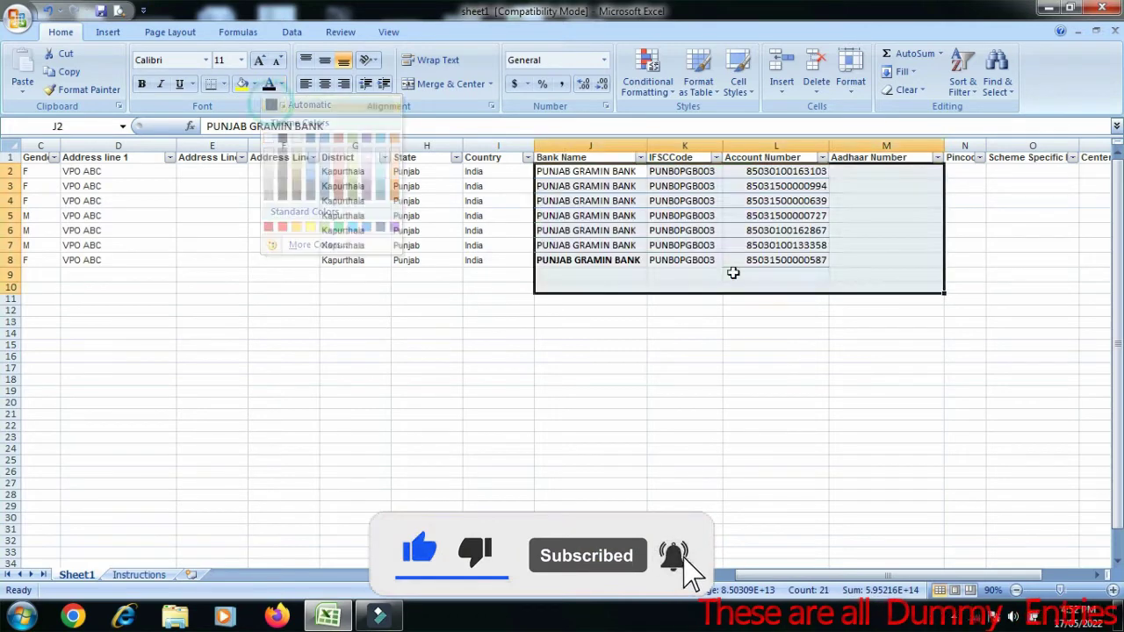
click(733, 274)
click(862, 172)
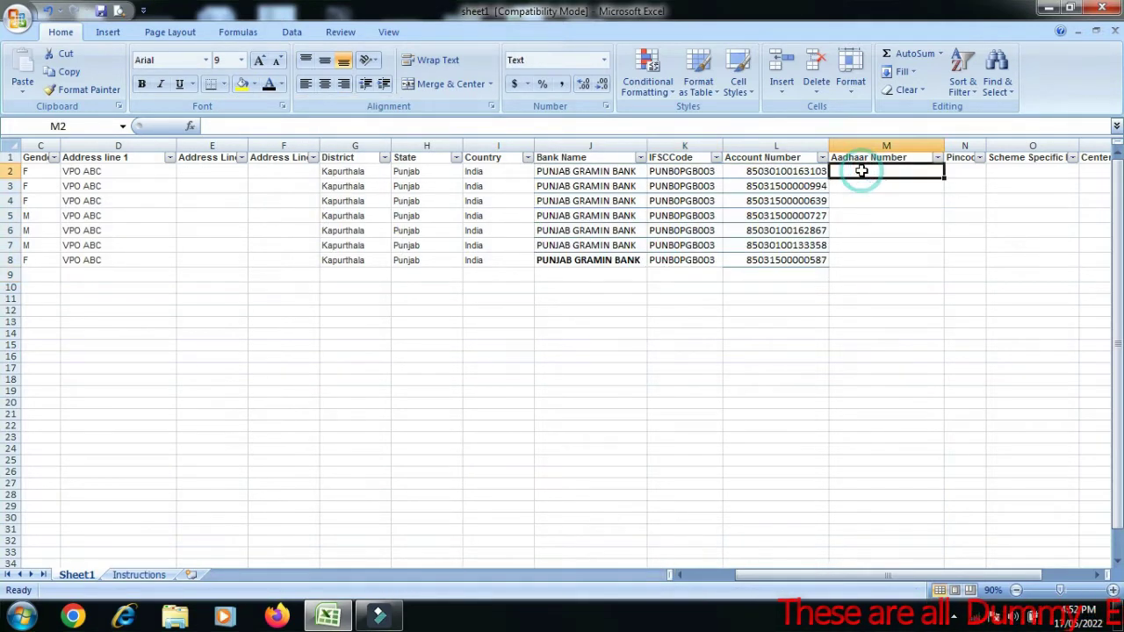
key(Tab)
key(Tab)
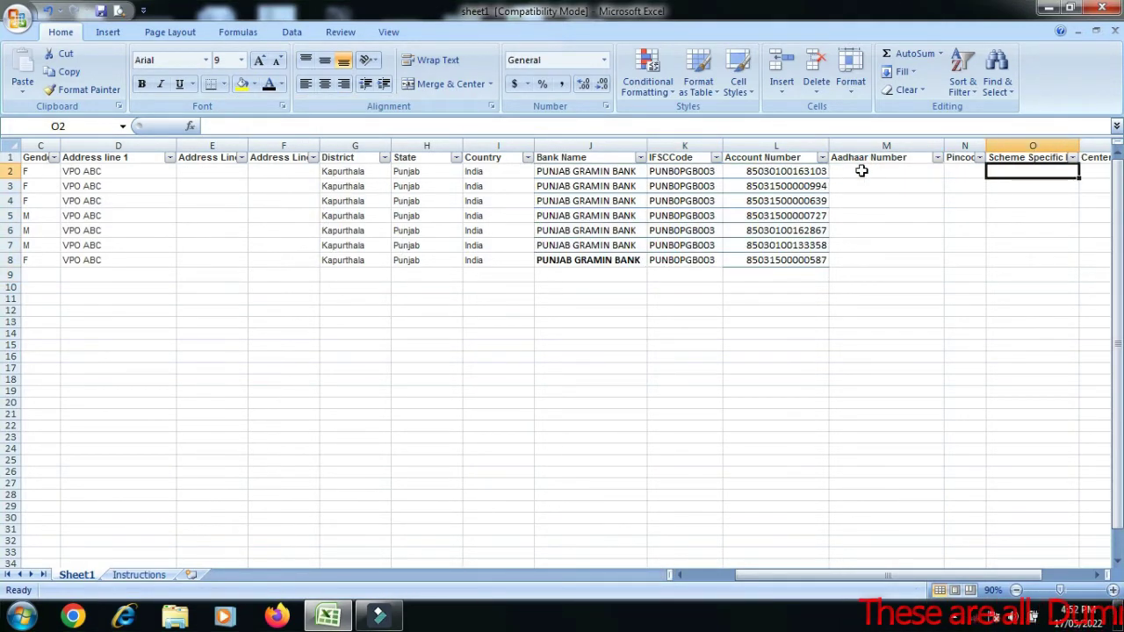
key(Tab)
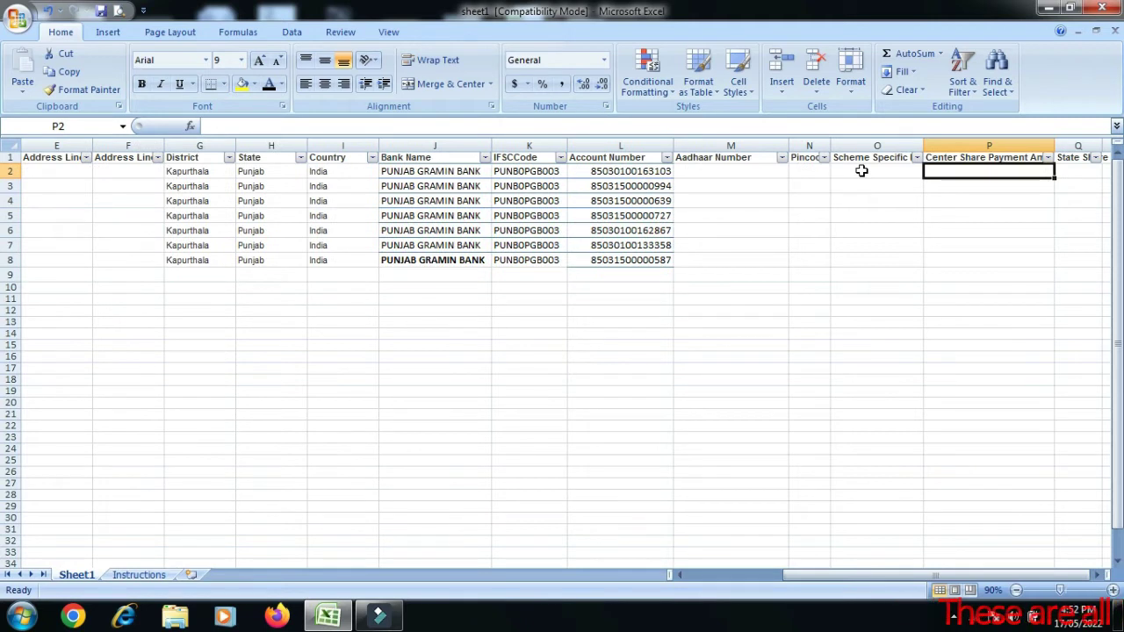
key(Tab)
key(Tab)
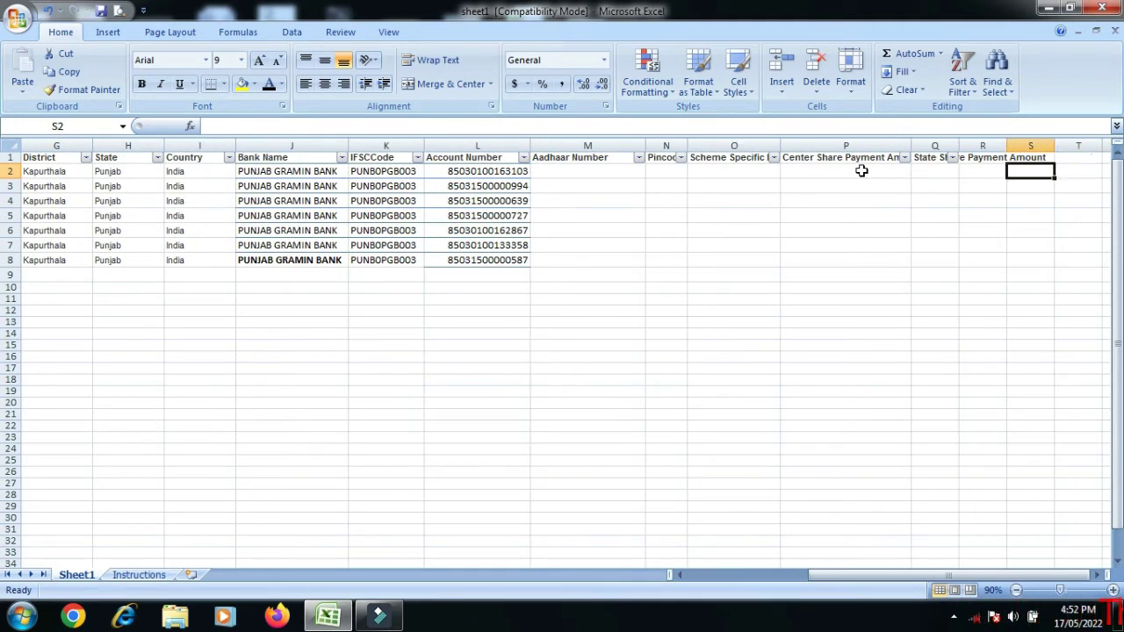
key(Left)
key(Left)
key(Left)
key(Home)
key(ctrl+Down)
key(Down)
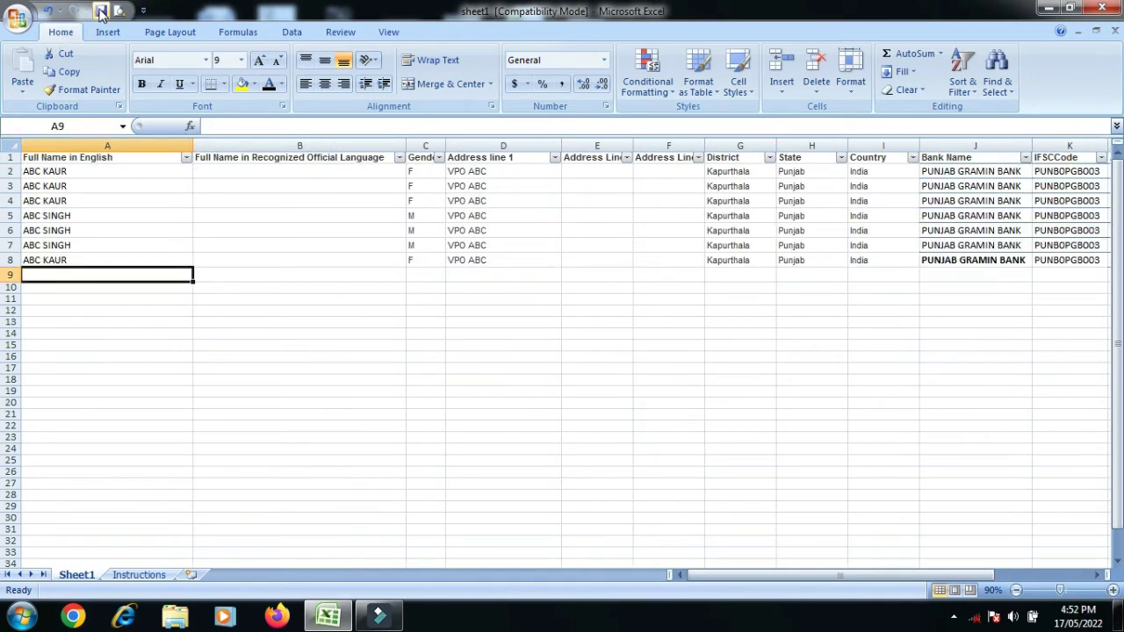
- Save the workbook in its older format, accepting the Compatibility Checker, and close Excel
click(101, 12)
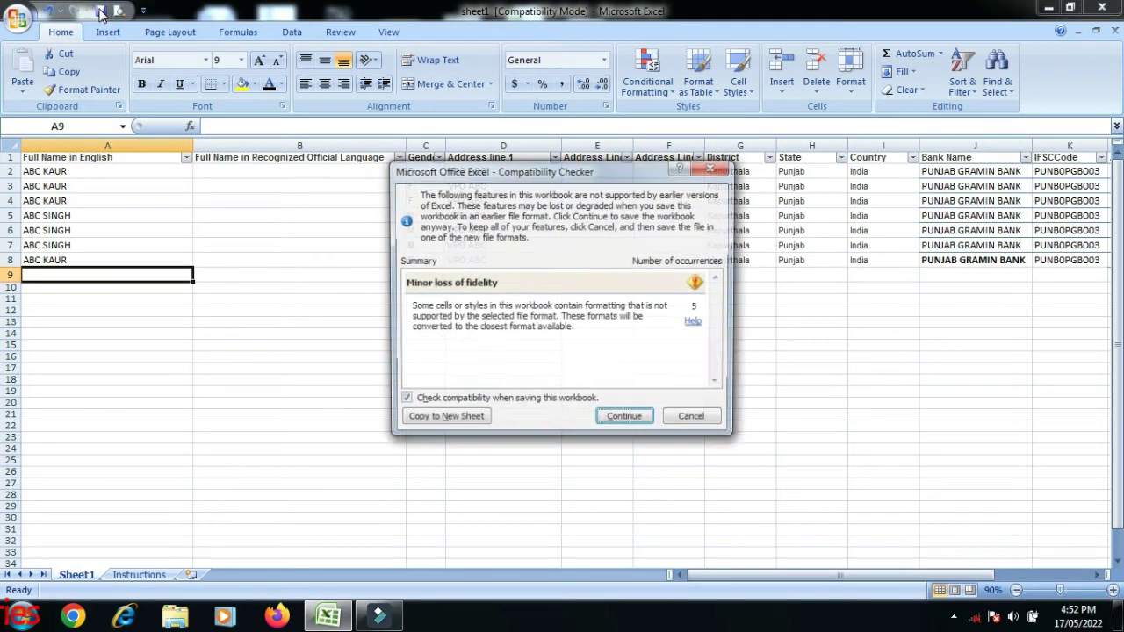
click(625, 420)
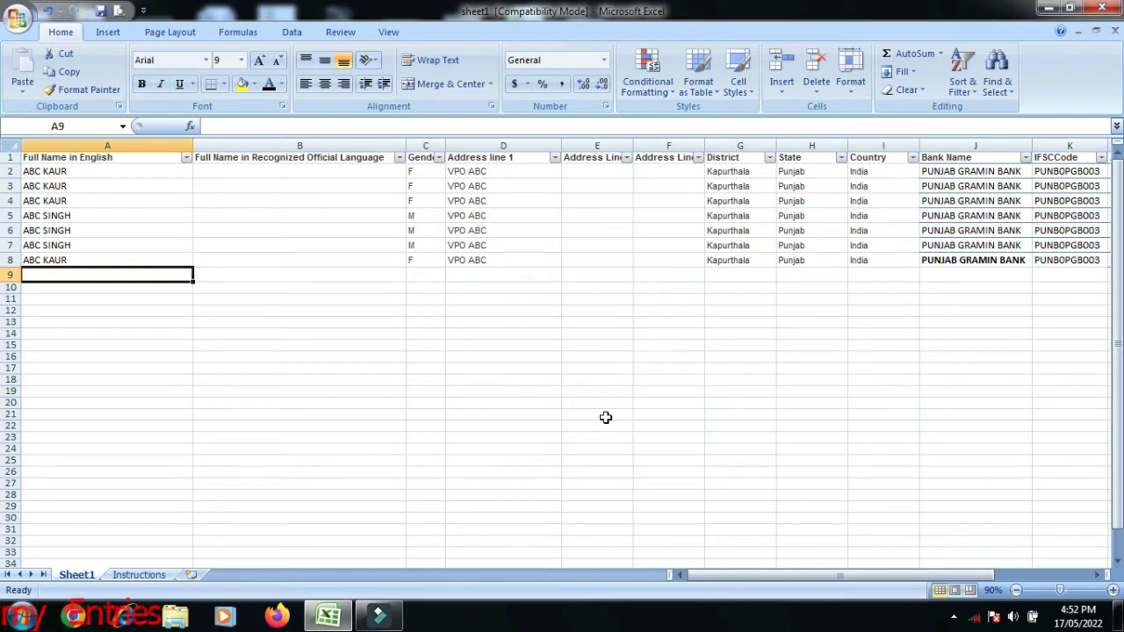
click(1102, 9)
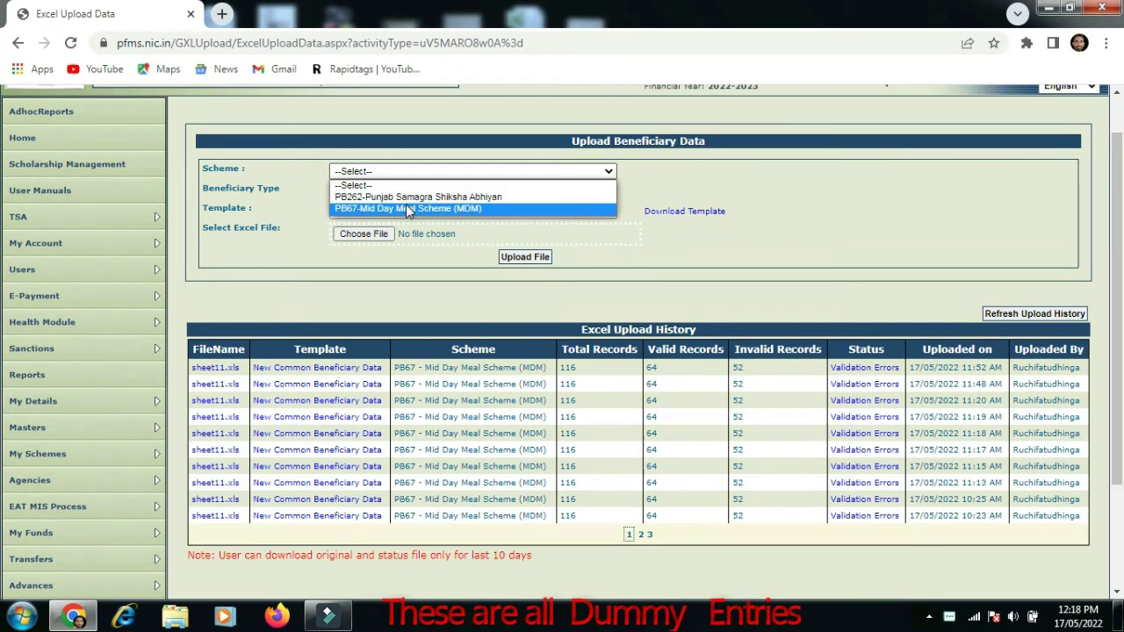
- Select scheme PB67-Mid Day Meal Scheme (MDM) and beneficiary type Students on Upload Beneficiary Data
click(406, 208)
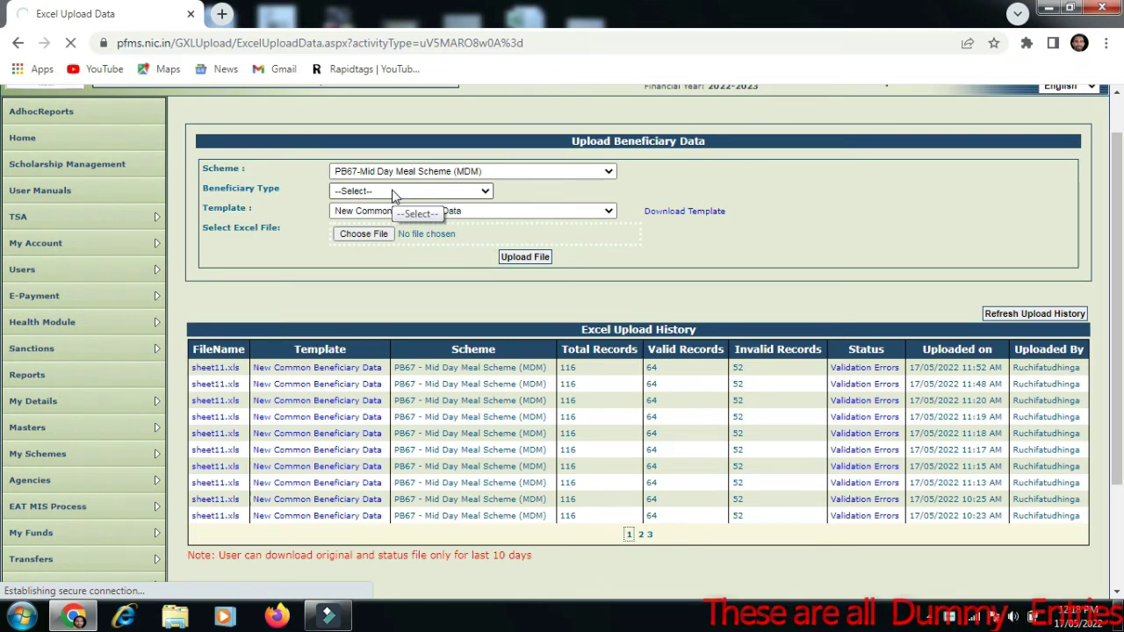
scroll(404, 211, up, 1)
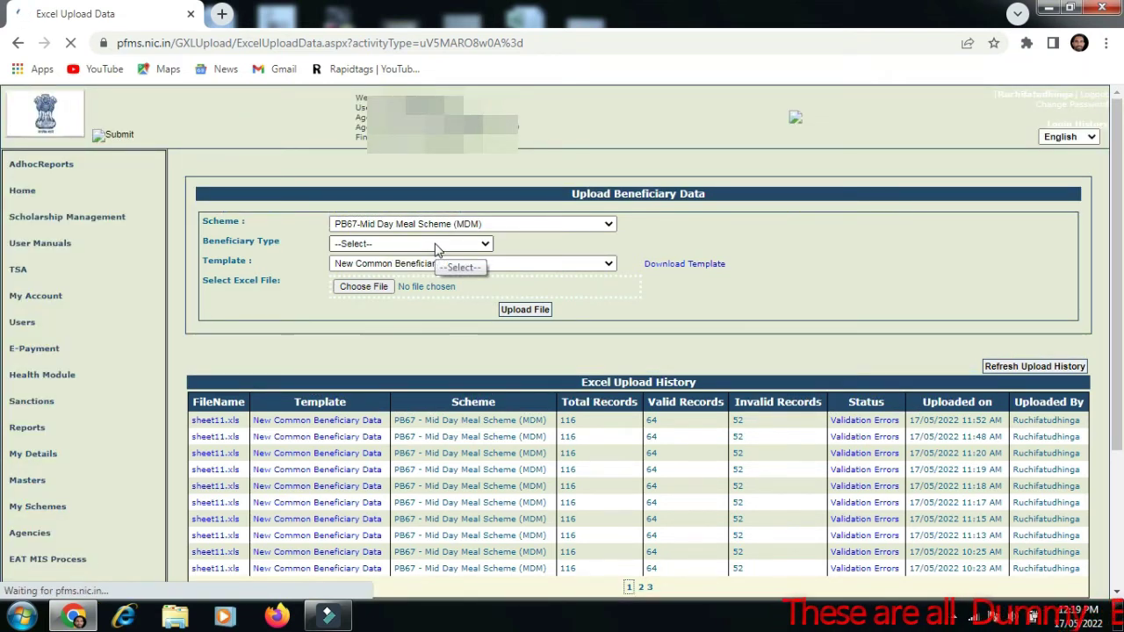
click(434, 244)
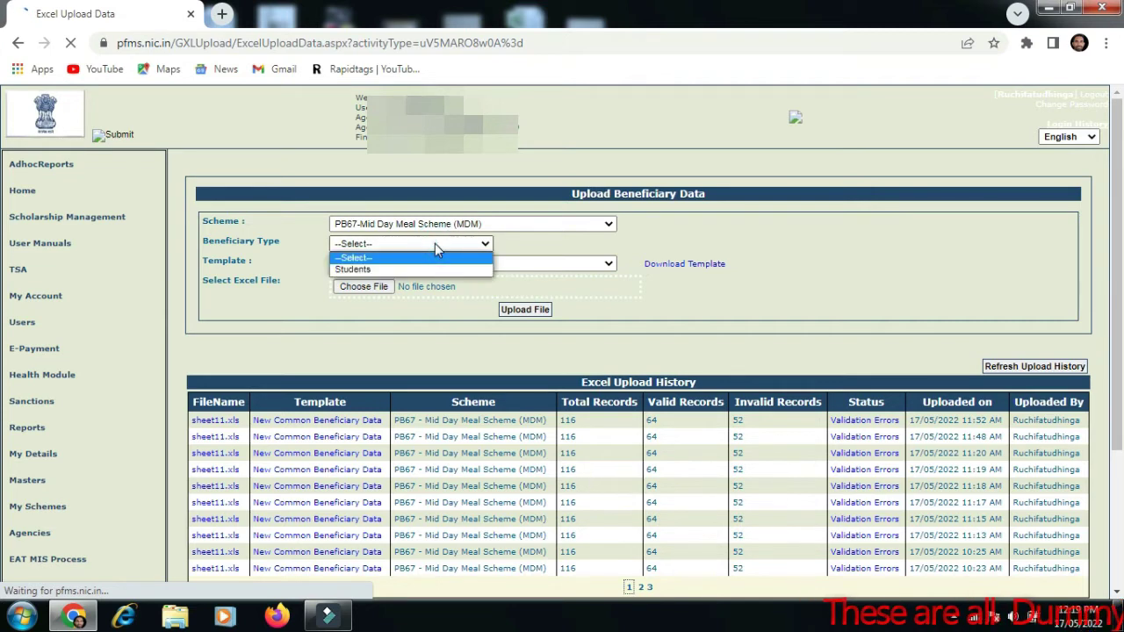
click(396, 270)
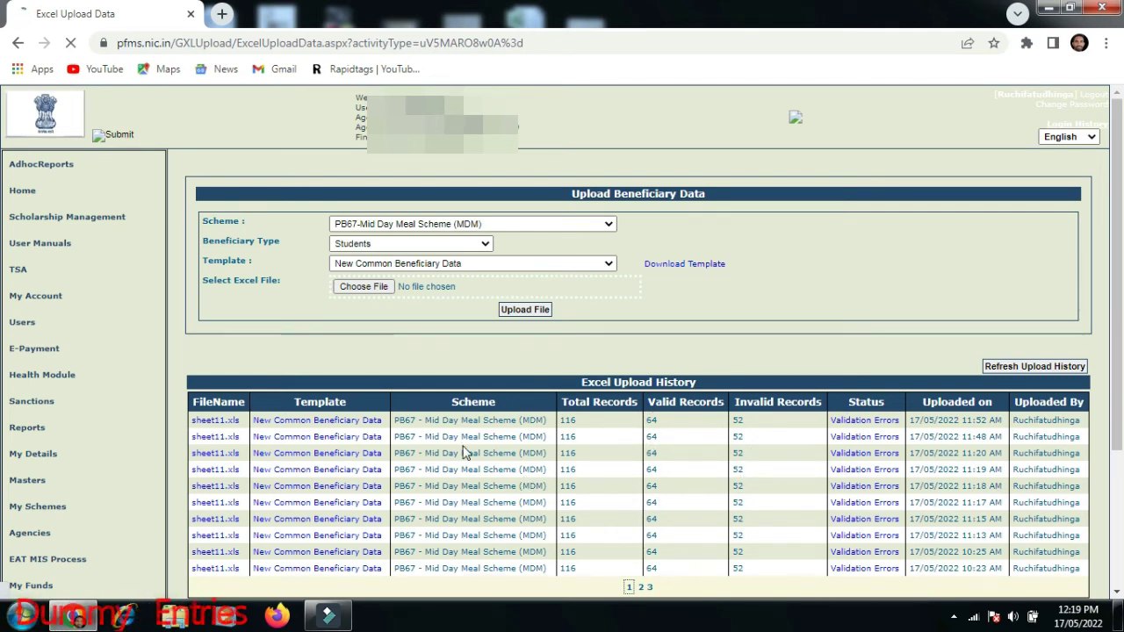
- Select the corrected sheet111.xls file and upload it to PFMS
click(367, 286)
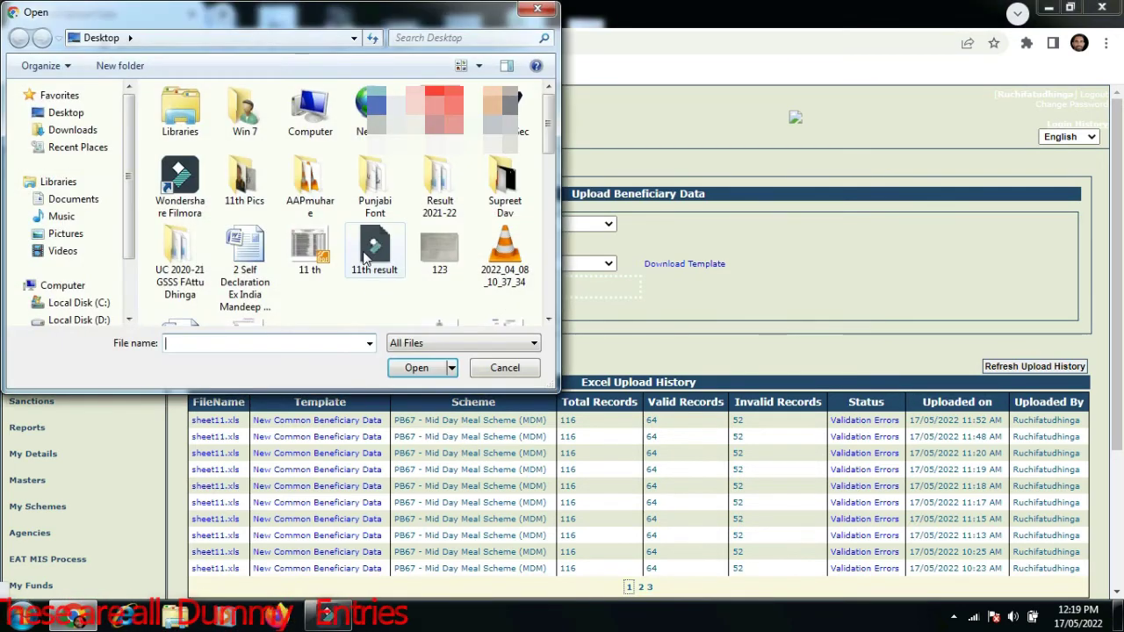
click(367, 255)
text(sheet11)
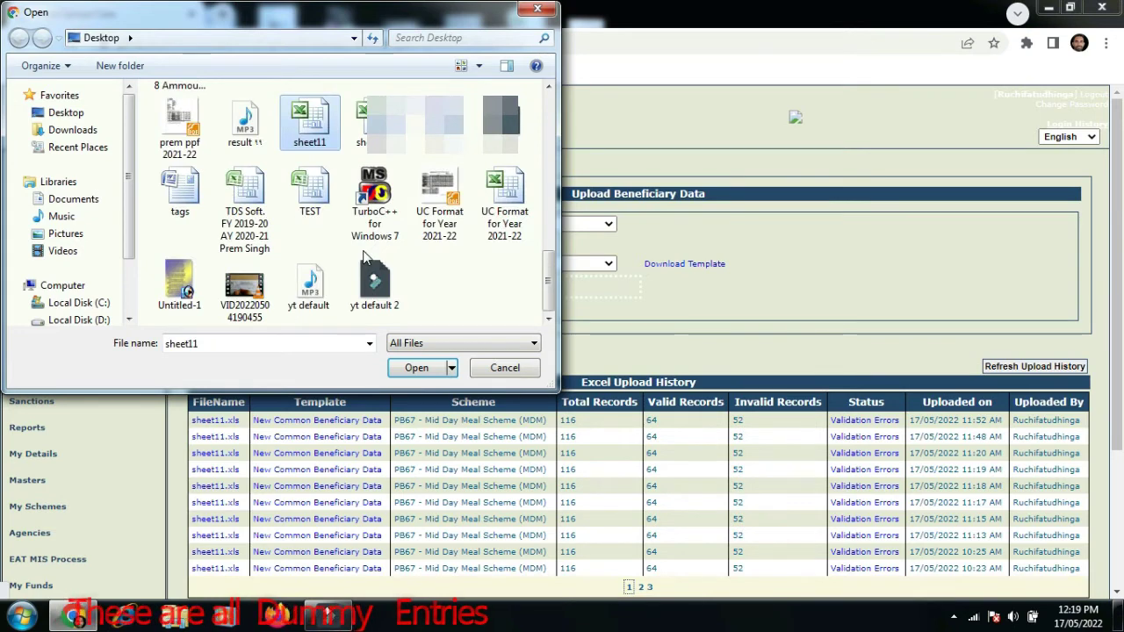
text(1)
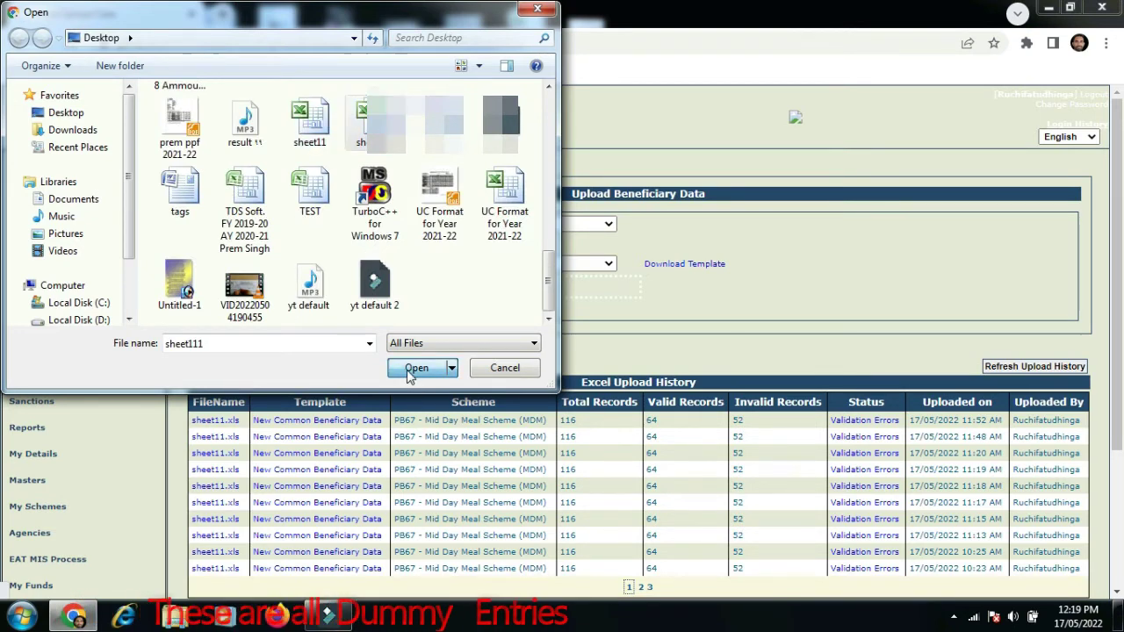
click(413, 368)
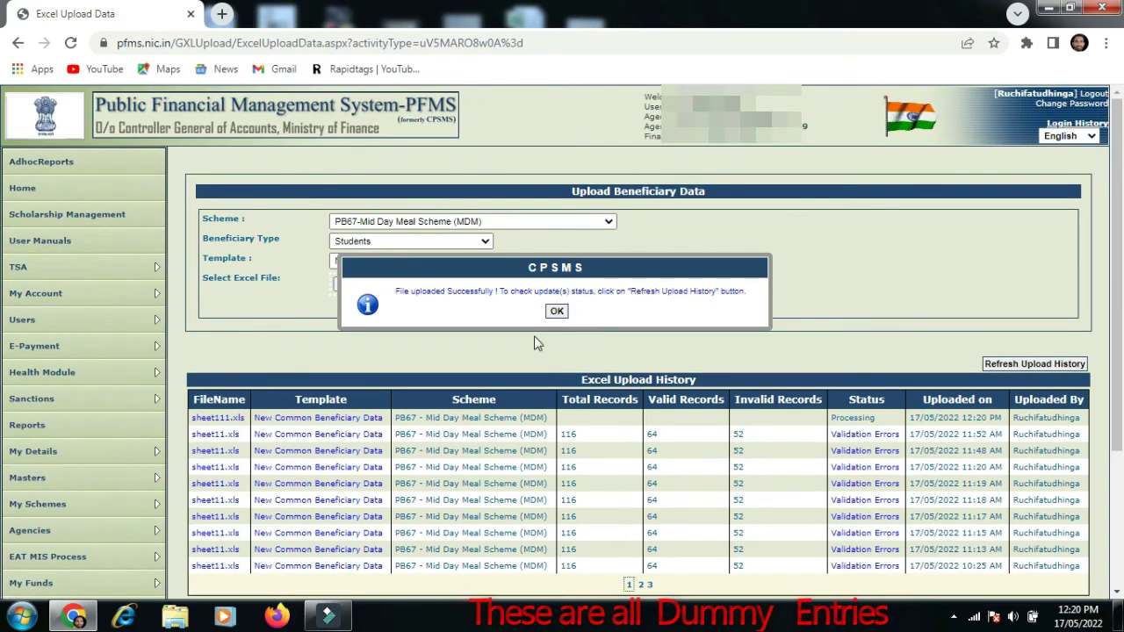
- Dismiss the upload success message and go to Edit Beneficiary under Beneficiary Management
click(557, 313)
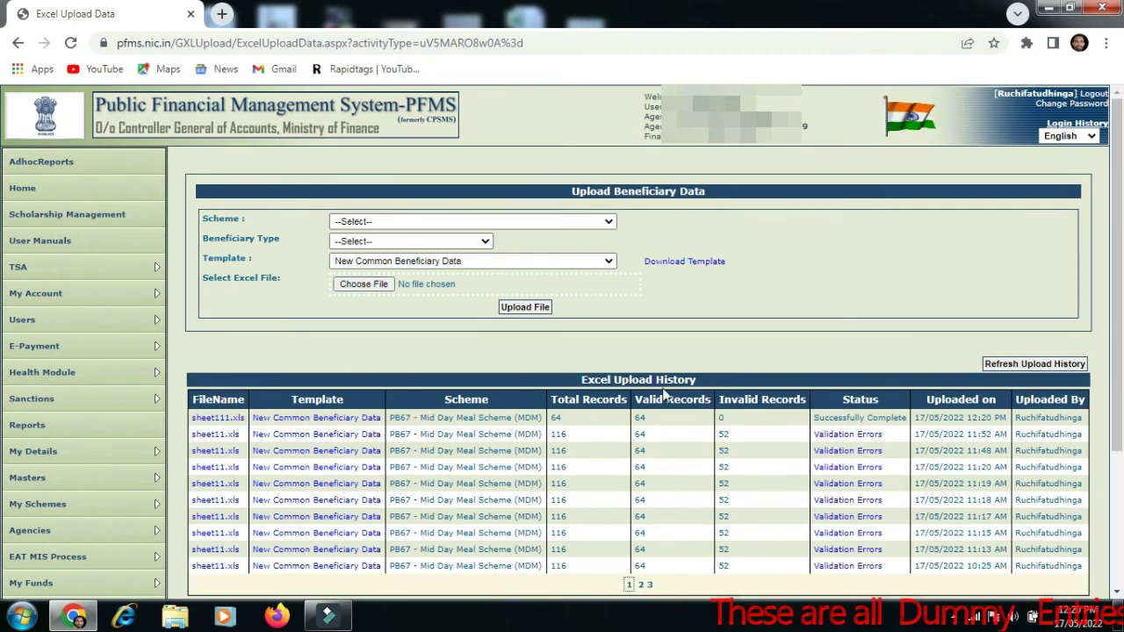
mouse_move(27, 478)
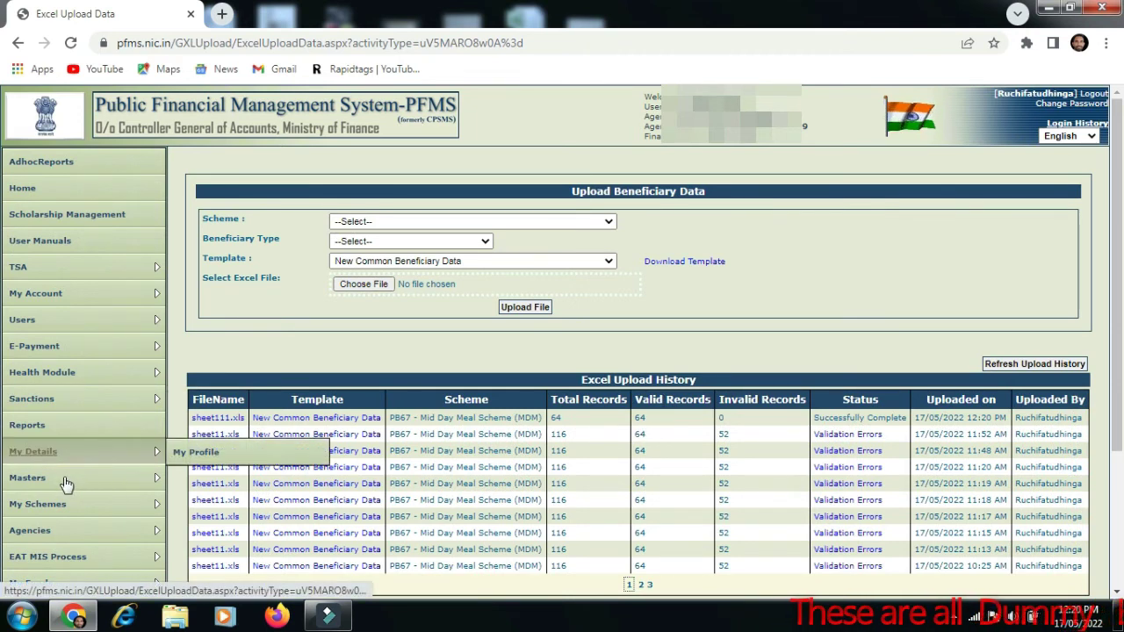
mouse_move(231, 505)
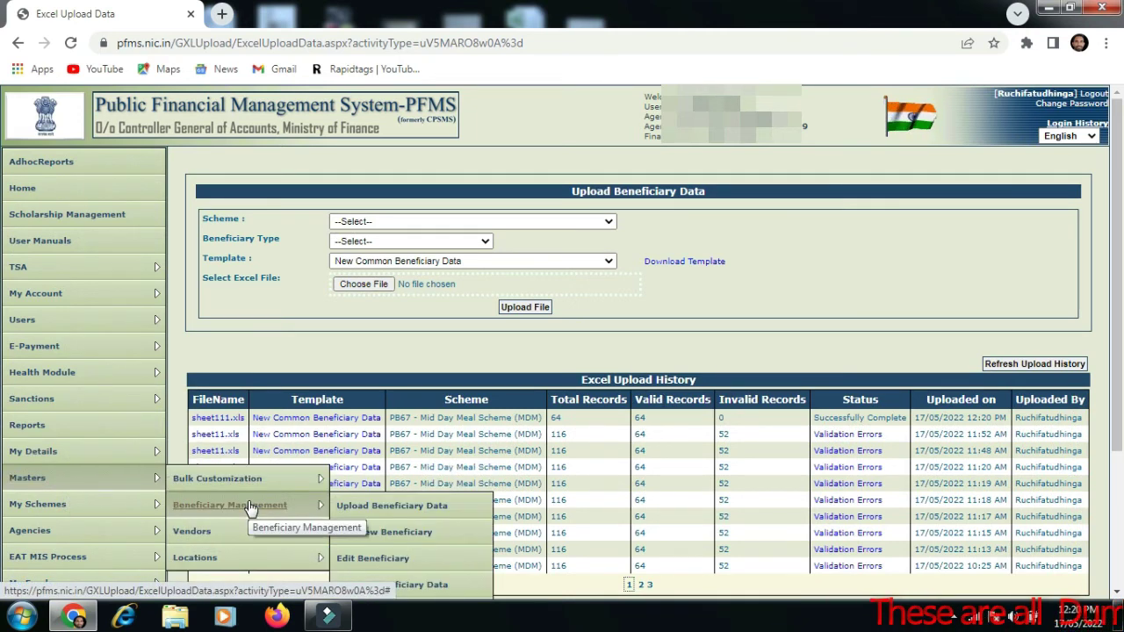
click(392, 563)
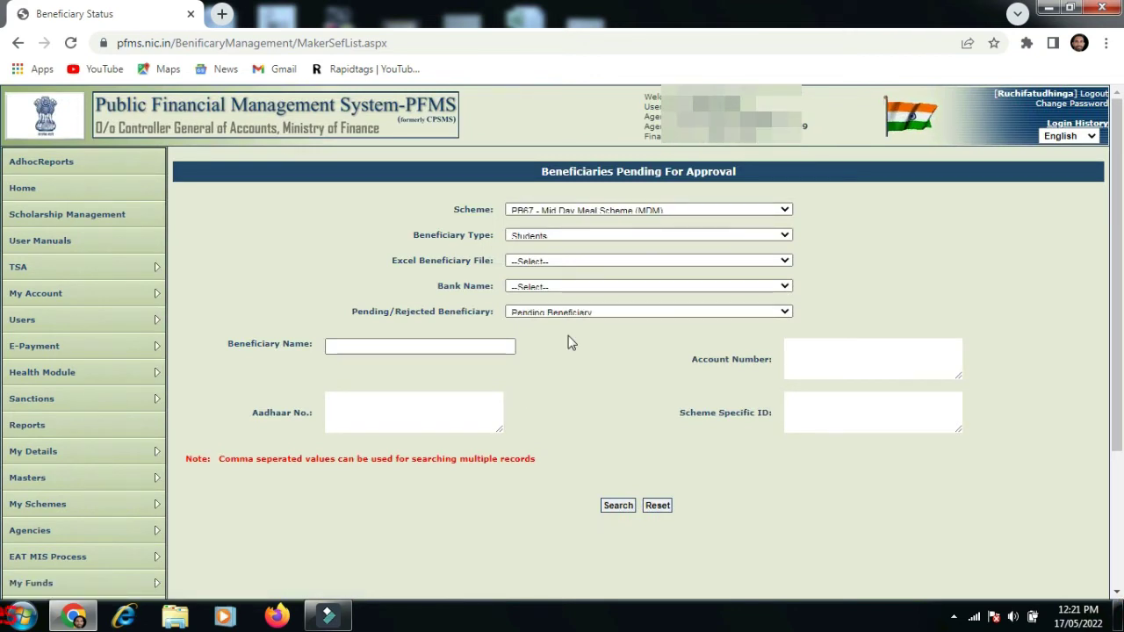
- Search pending PB67 Students beneficiaries and scroll to the 64 Created, Pending Approval records
click(614, 510)
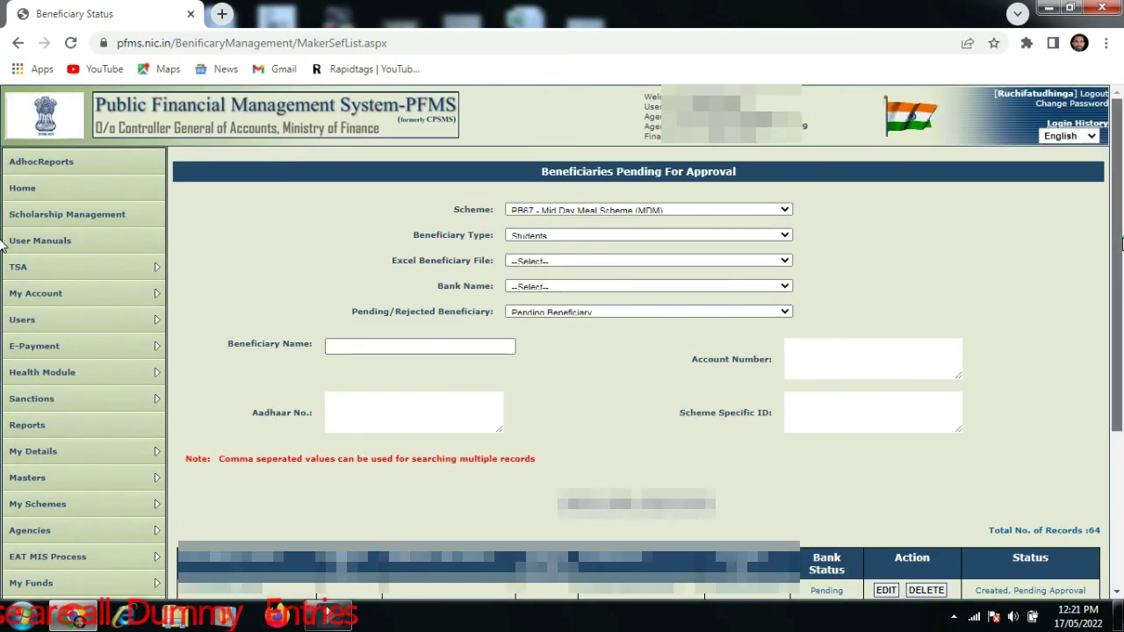
drag(1122, 242, 1120, 443)
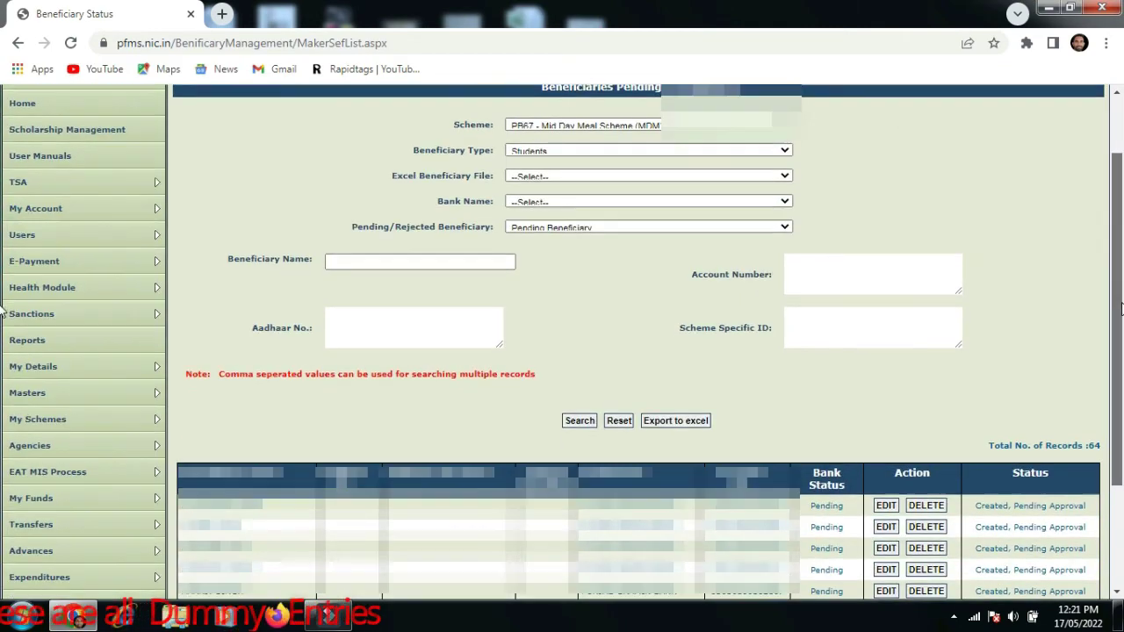